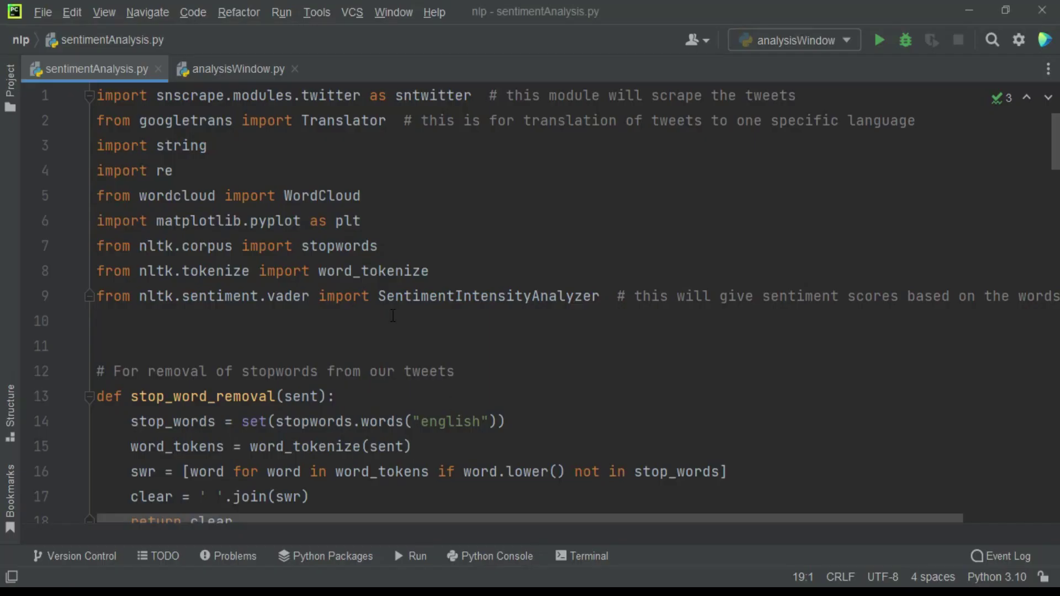
- Open sentimentAnalysis.py and view Quick Documentation for the snscrape import on line 1
click(391, 315)
click(190, 96)
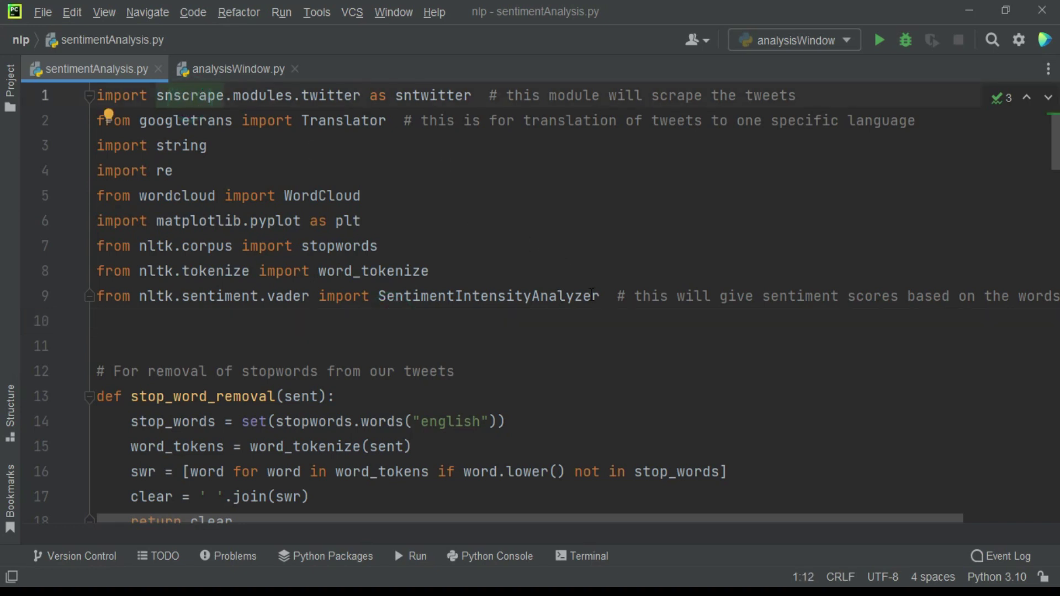
click(597, 323)
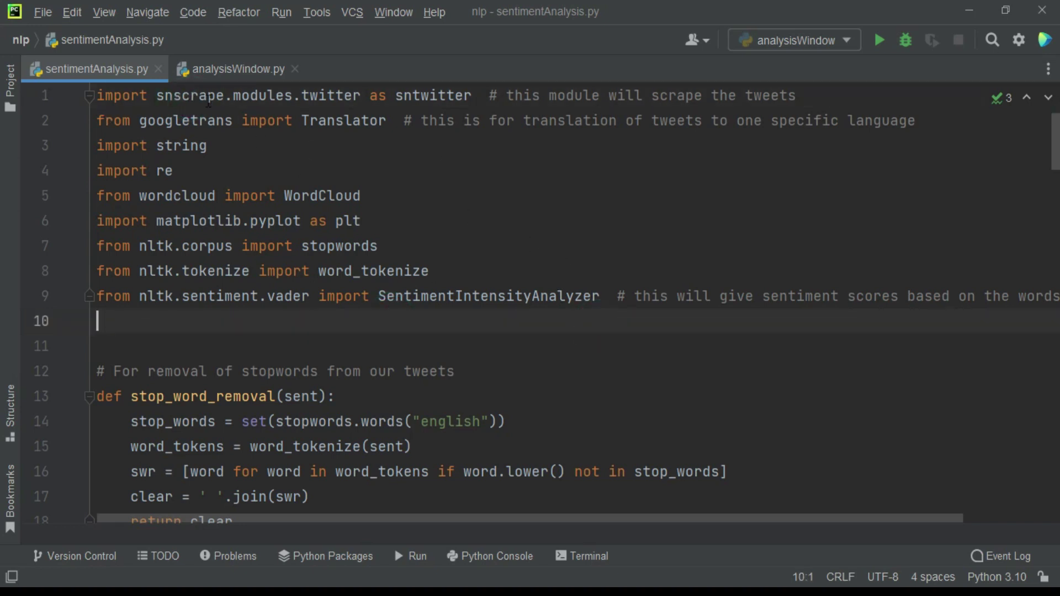
double_click(189, 95)
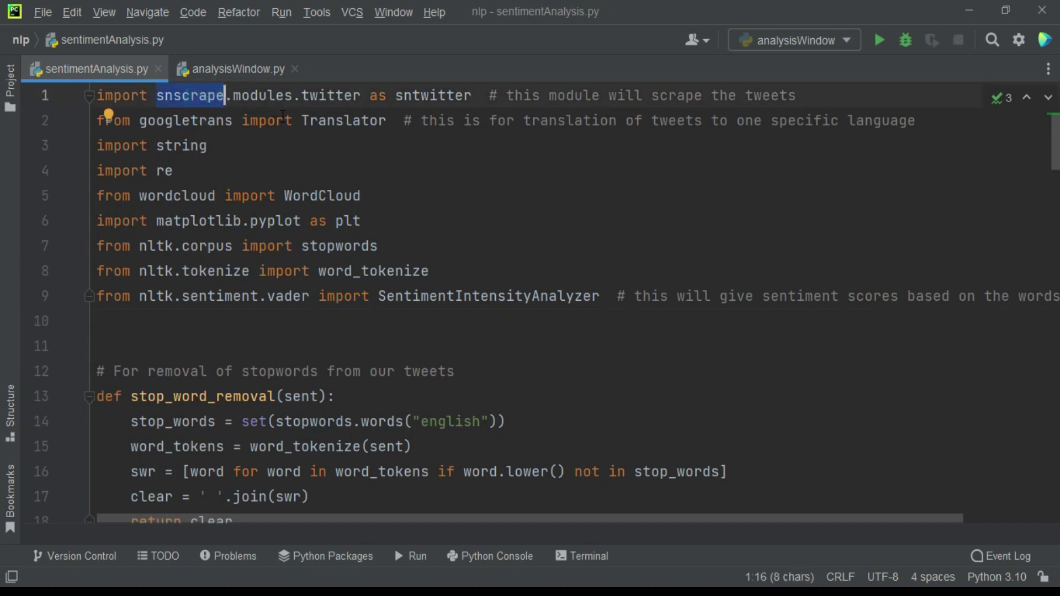
mouse_move(267, 121)
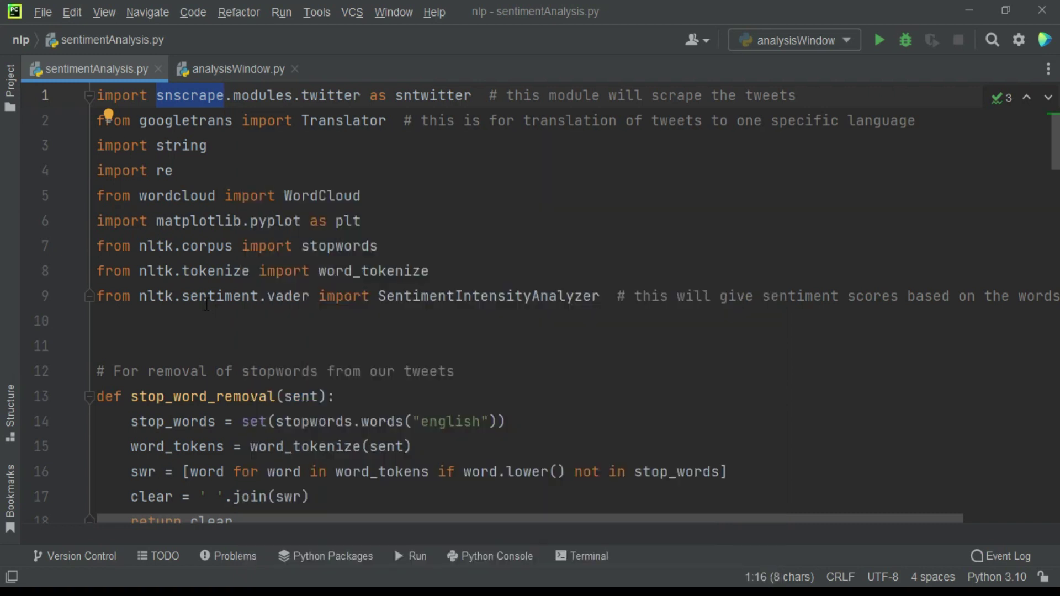
click(196, 320)
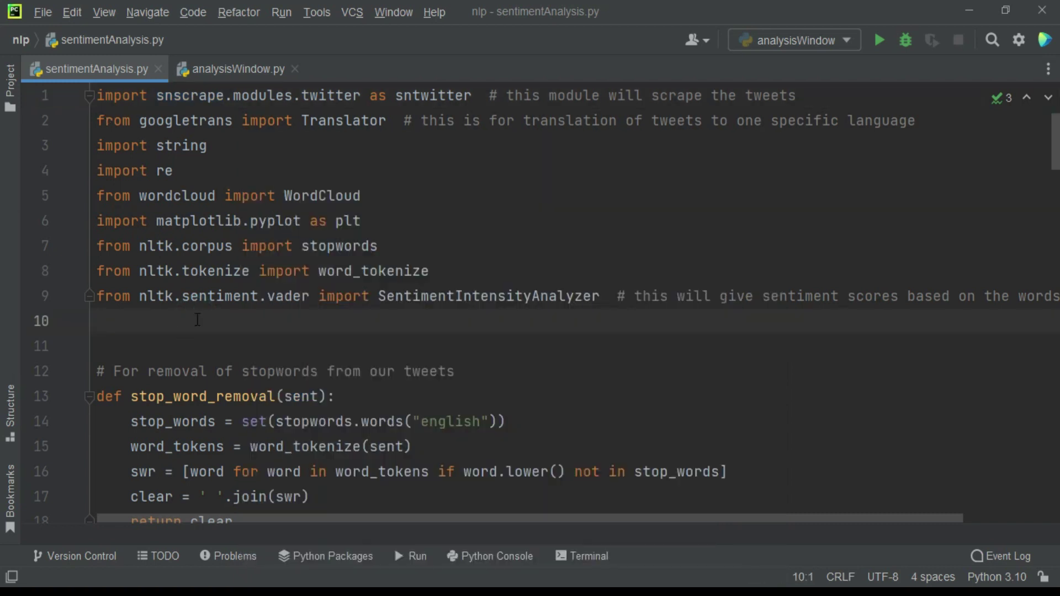
- Highlight the twitter module and the vader SentimentIntensityAnalyzer import on line 9
click(514, 329)
click(280, 95)
click(319, 96)
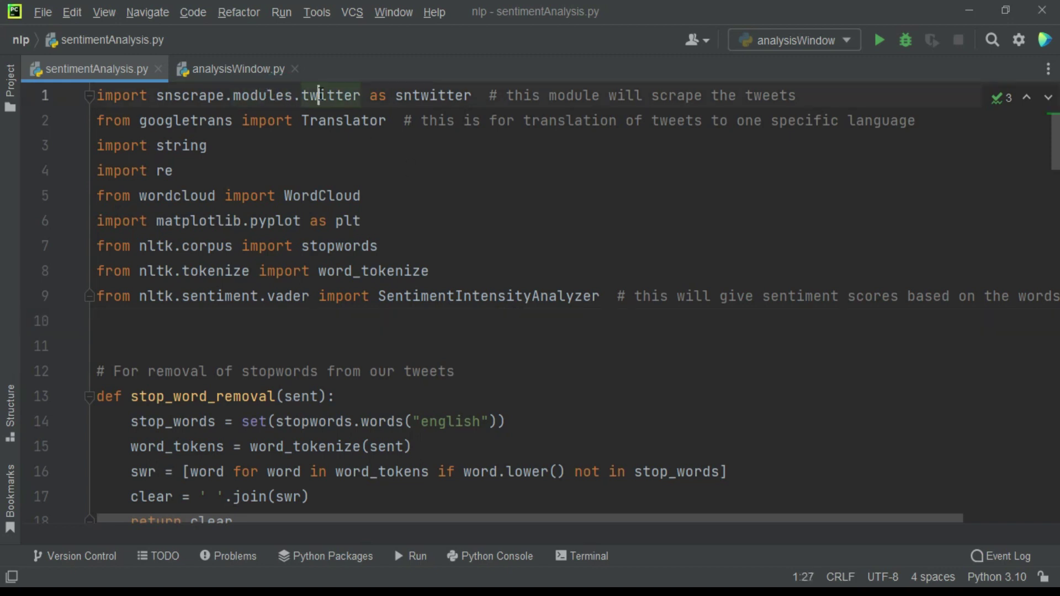
click(257, 330)
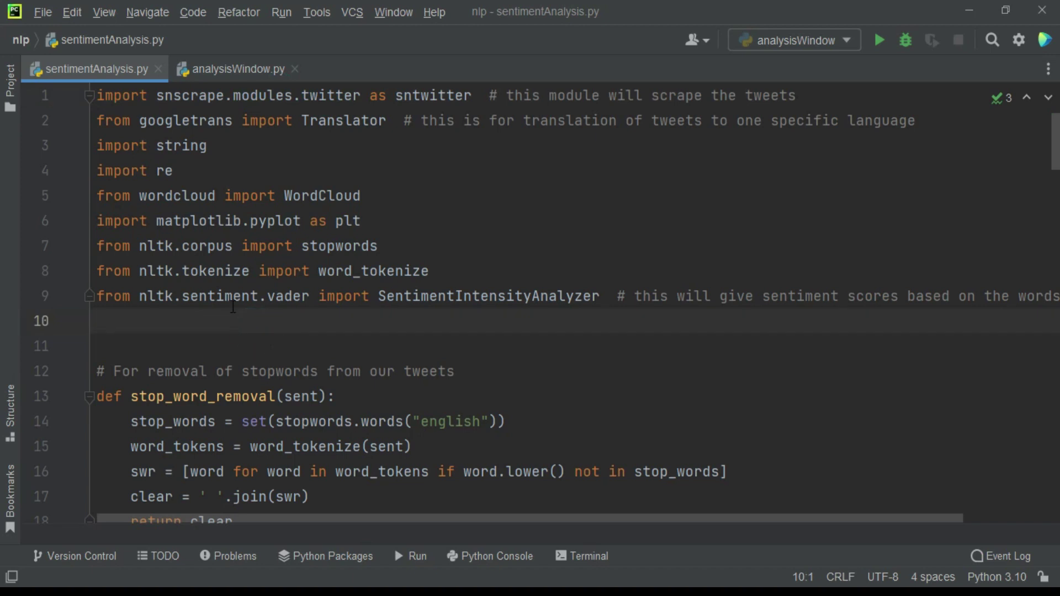
click(283, 296)
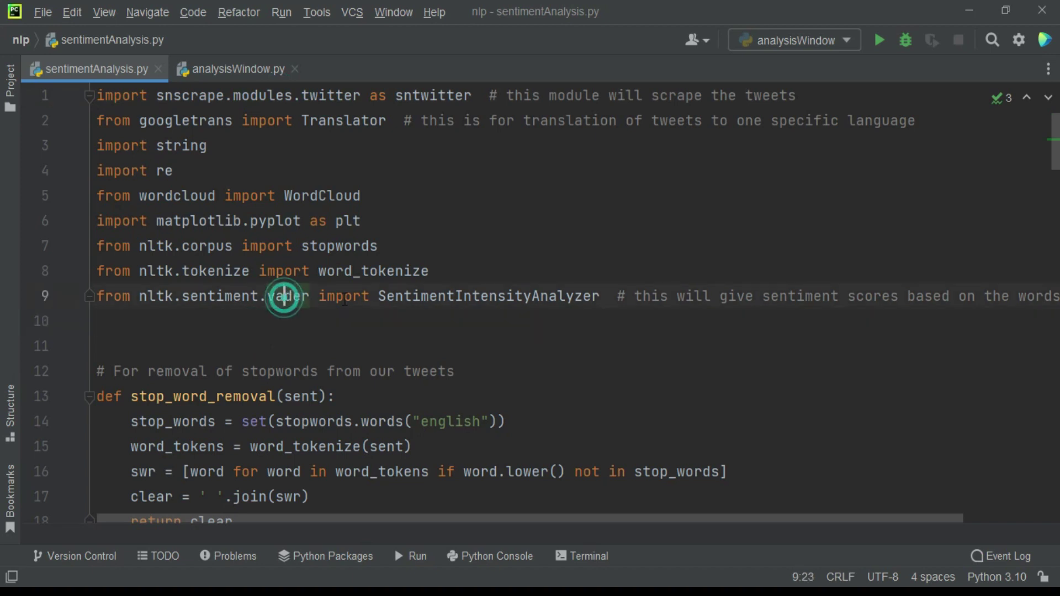
click(370, 299)
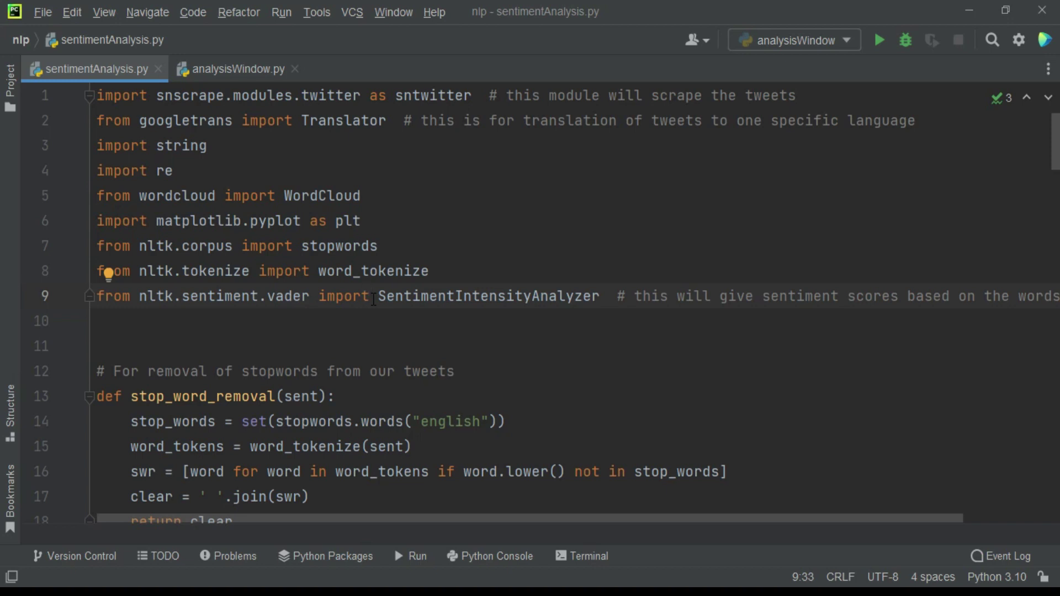
click(403, 397)
scroll(403, 401, down, 2)
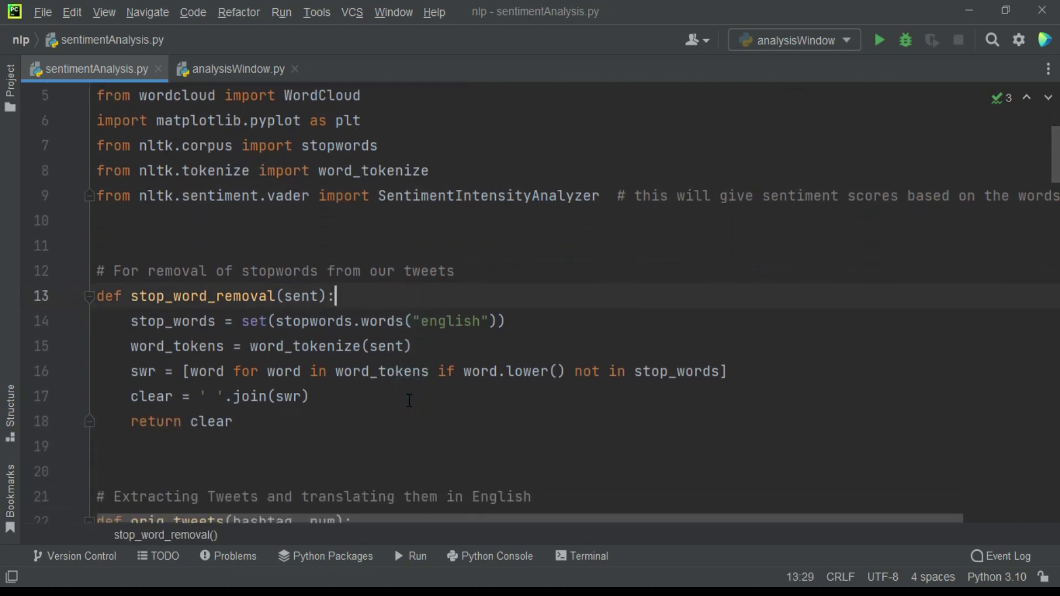
click(229, 462)
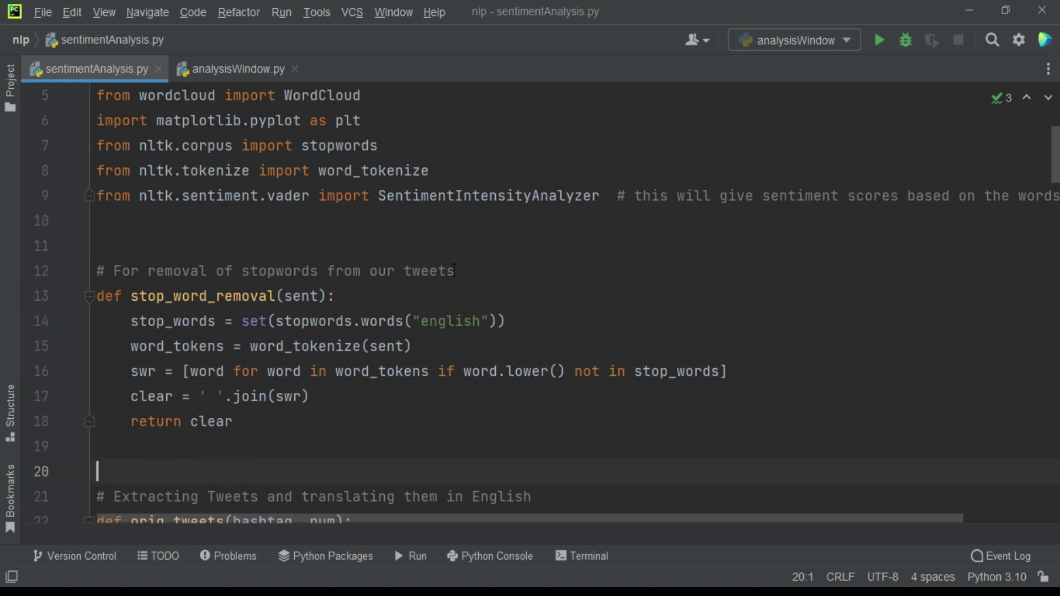
click(195, 295)
click(327, 296)
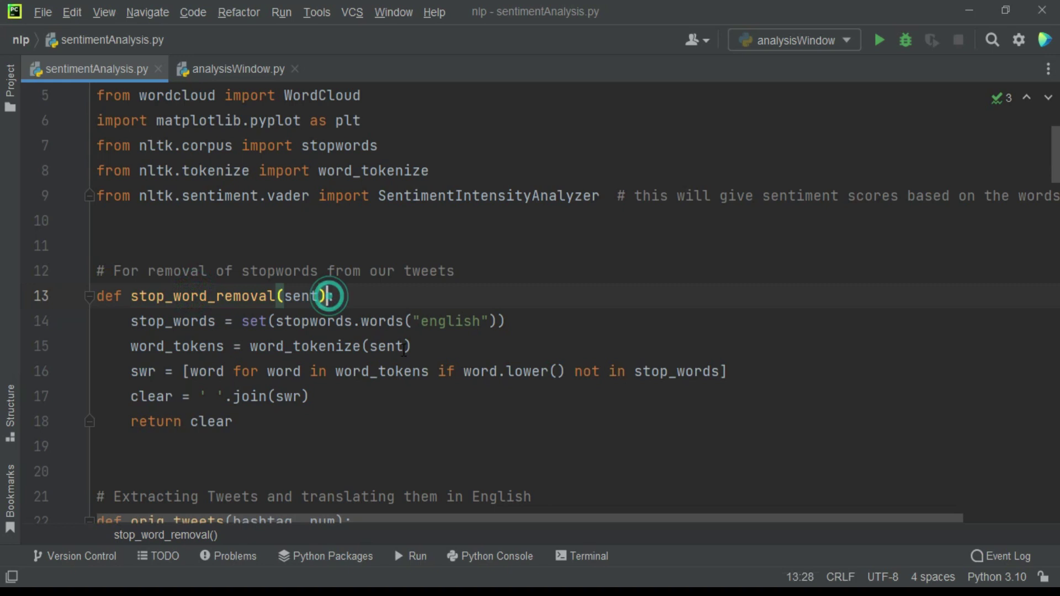
click(403, 346)
click(418, 415)
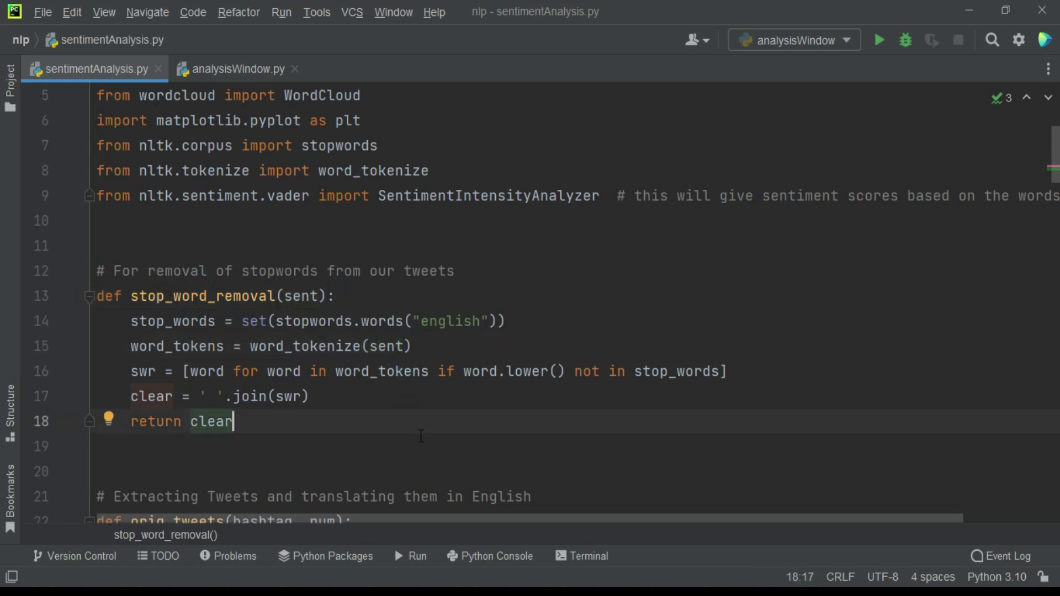
scroll(421, 437, down, 2)
scroll(349, 373, down, 1)
scroll(274, 298, down, 1)
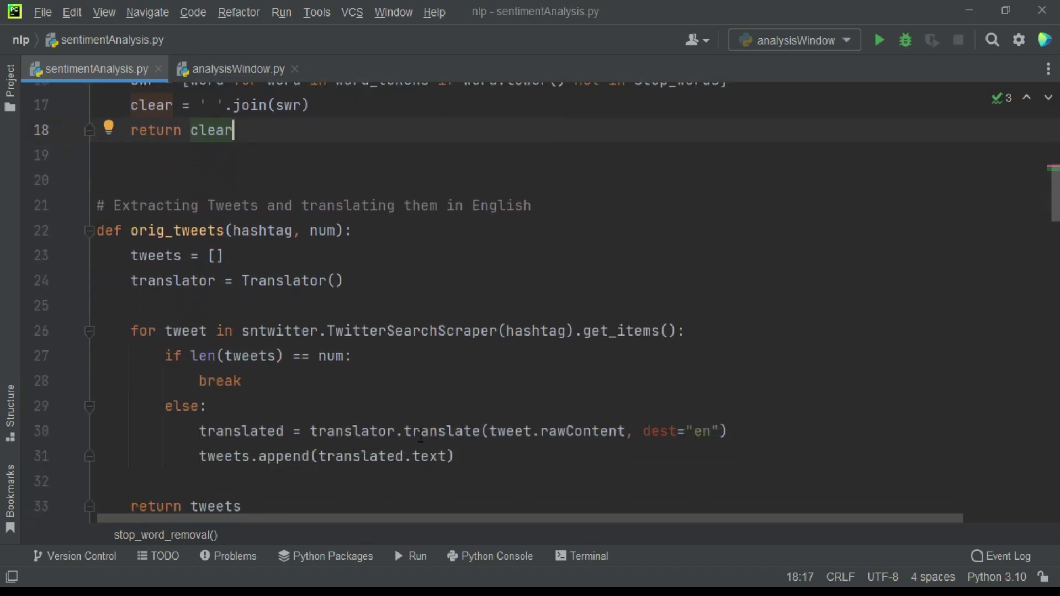
click(277, 197)
click(525, 196)
click(387, 371)
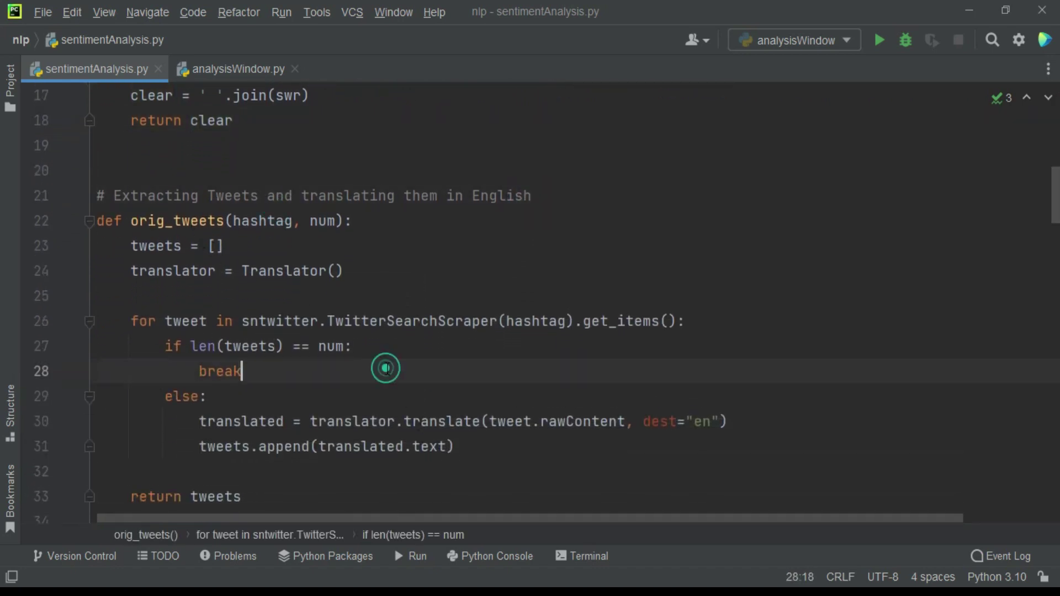
scroll(387, 369, down, 1)
scroll(387, 369, down, 1)
scroll(387, 369, down, 1)
scroll(387, 369, down, 2)
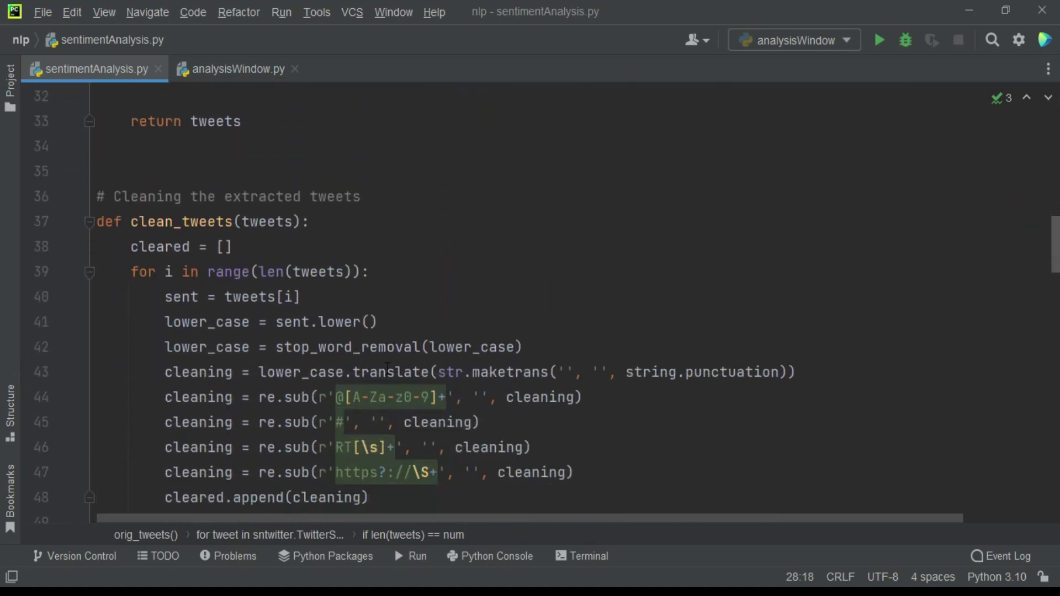
scroll(387, 369, down, 1)
click(153, 172)
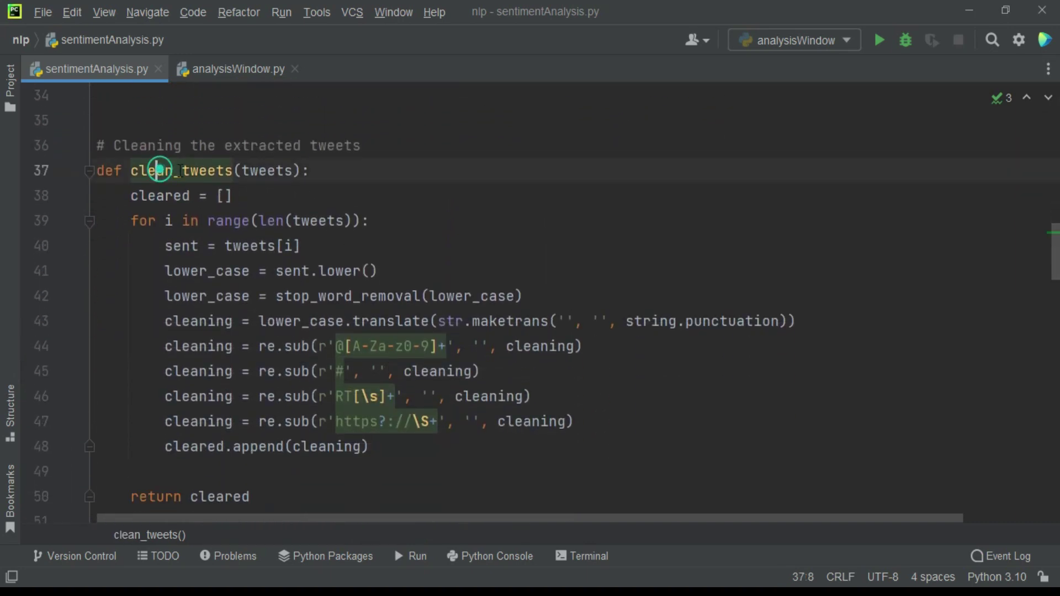
click(208, 170)
click(349, 345)
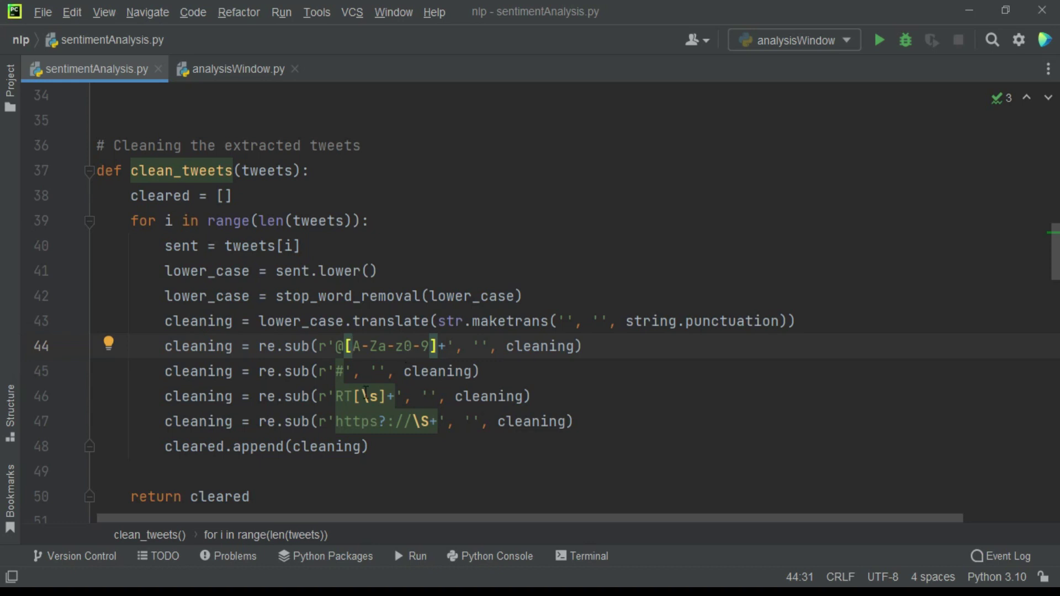
click(389, 443)
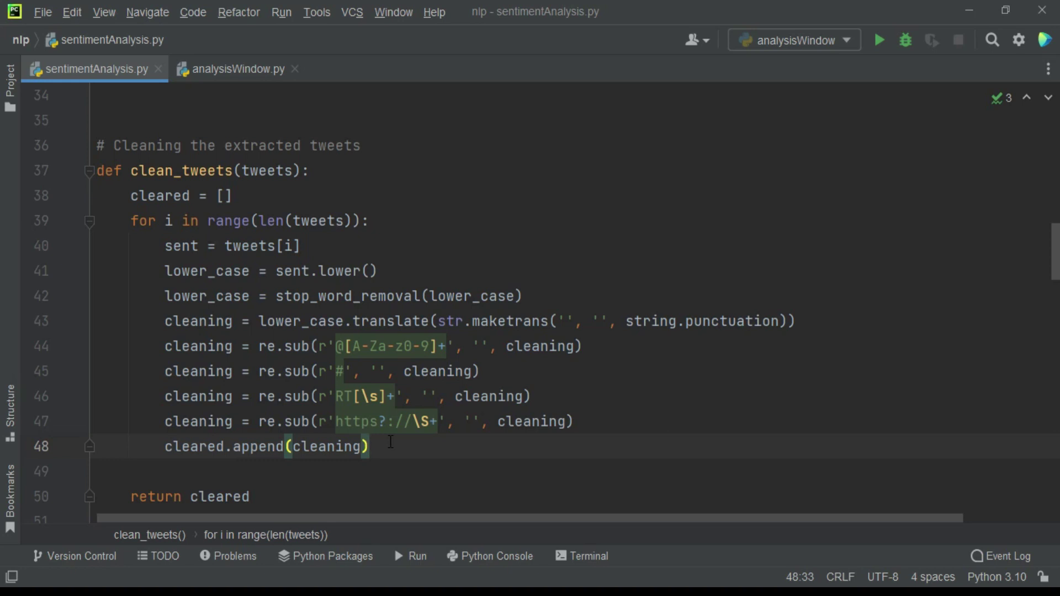
scroll(391, 444, down, 1)
scroll(391, 443, down, 2)
click(293, 427)
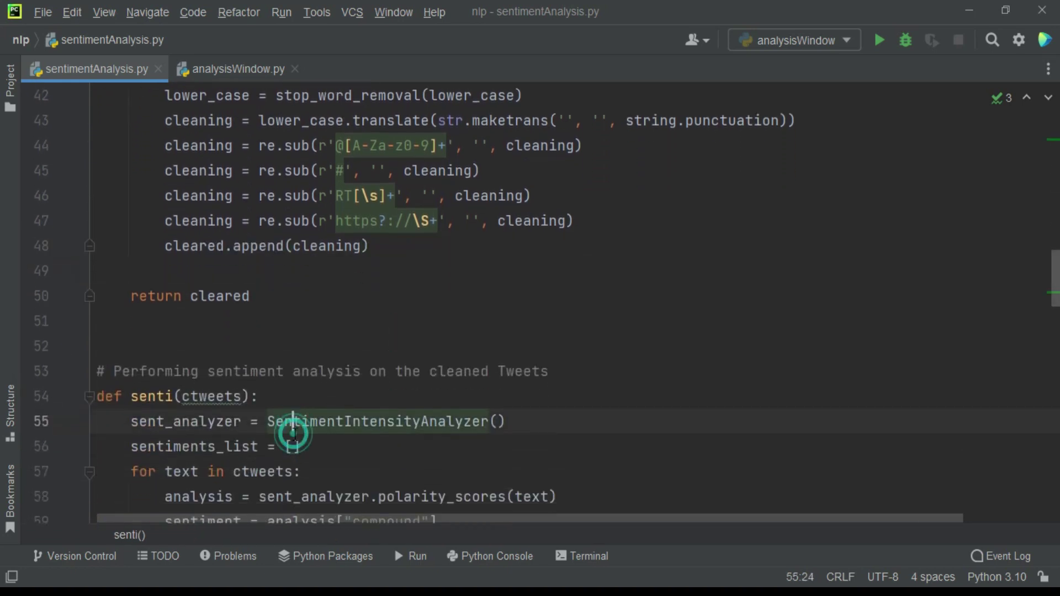
scroll(292, 426, down, 3)
scroll(293, 427, down, 2)
click(257, 271)
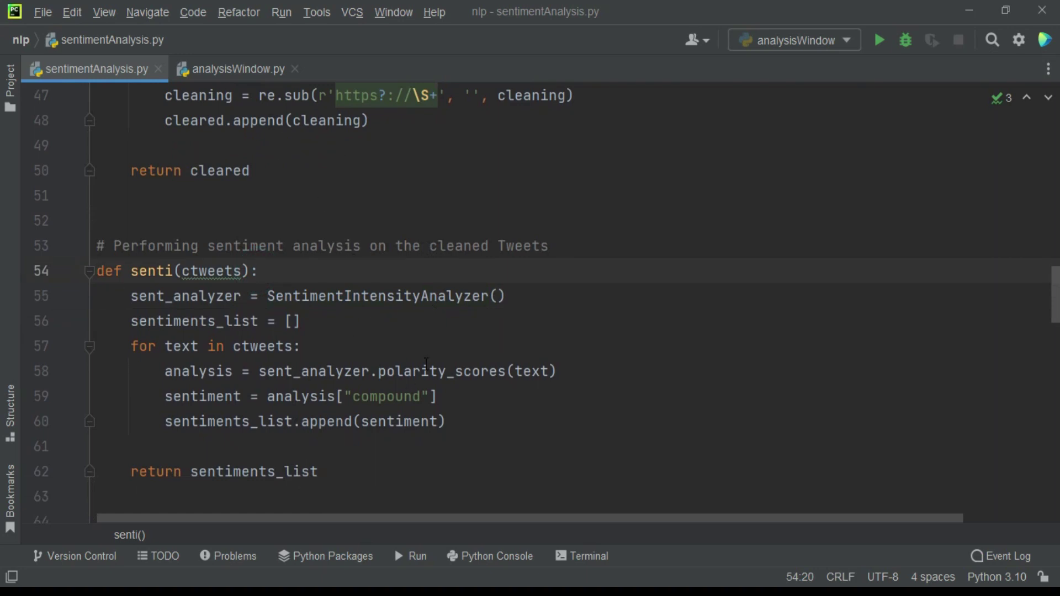
click(260, 440)
click(251, 471)
double_click(284, 471)
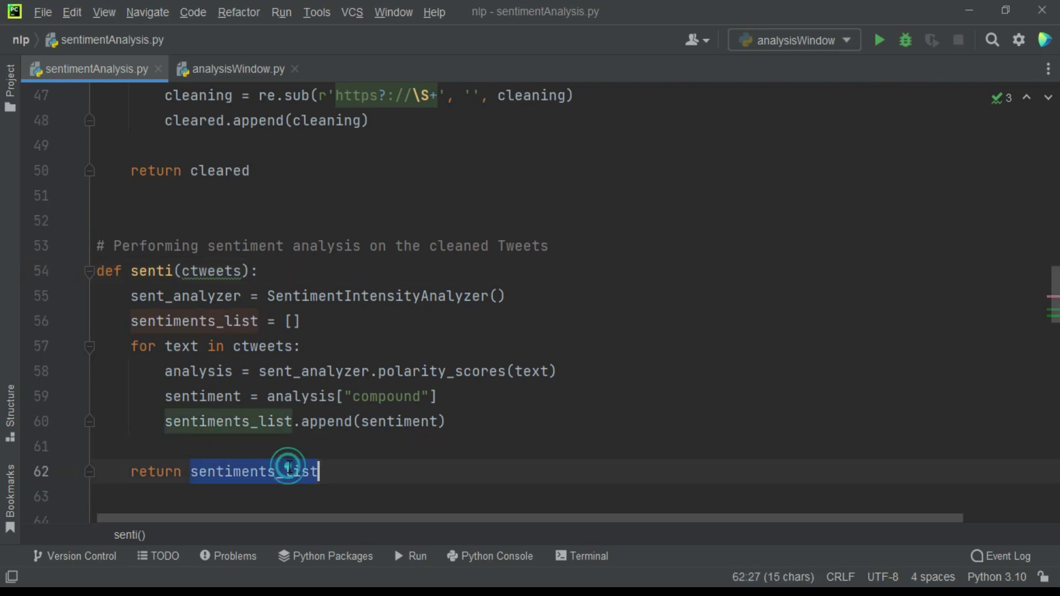
click(377, 495)
scroll(378, 495, down, 1)
scroll(378, 496, down, 1)
scroll(378, 496, down, 1)
scroll(377, 496, down, 1)
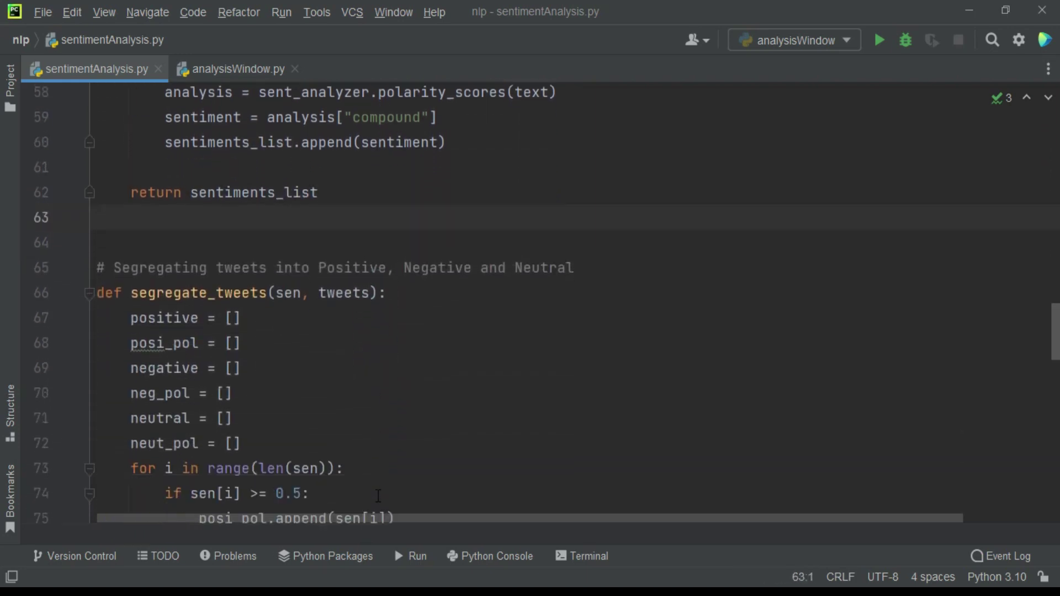
scroll(379, 495, down, 1)
scroll(378, 496, down, 1)
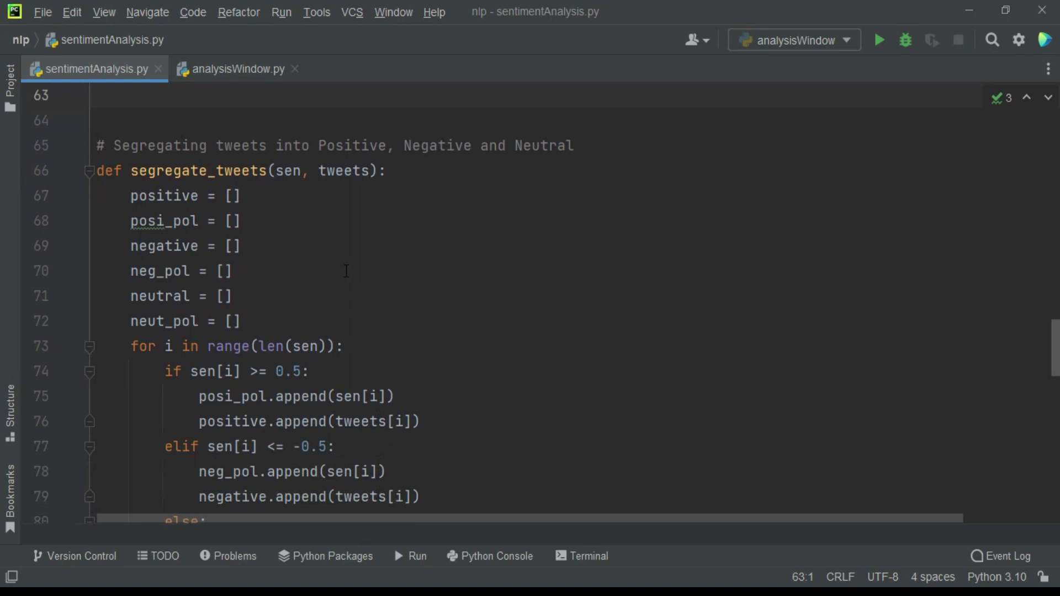
click(207, 170)
click(319, 170)
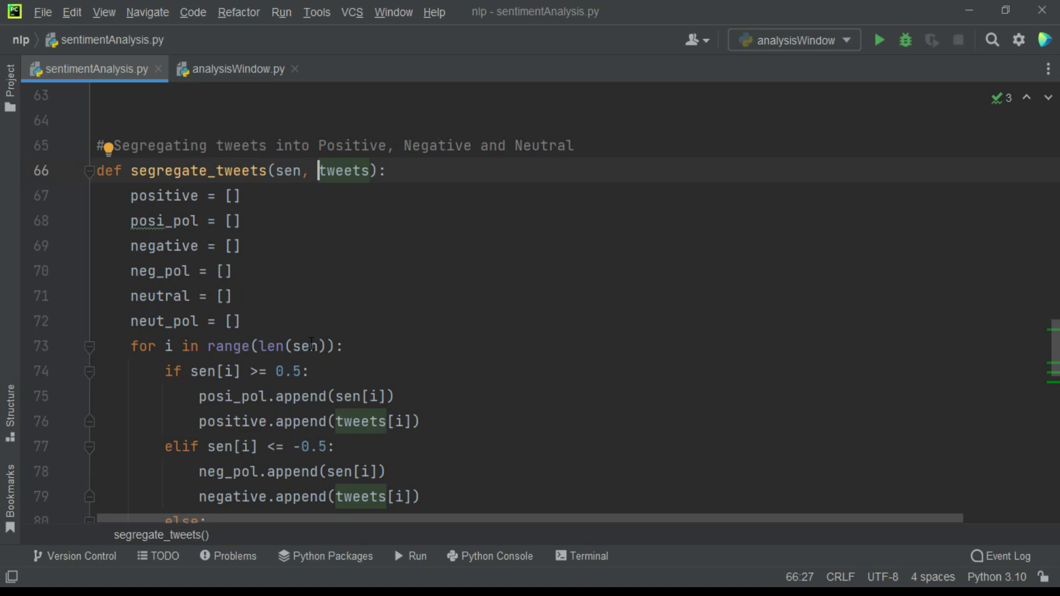
click(361, 396)
scroll(360, 384, down, 2)
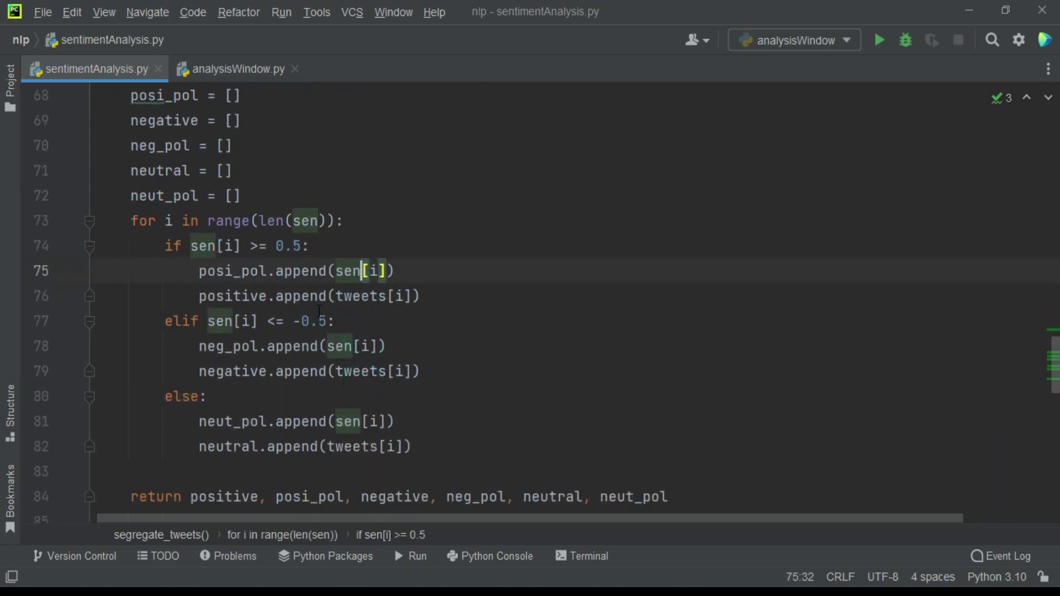
triple_click(282, 269)
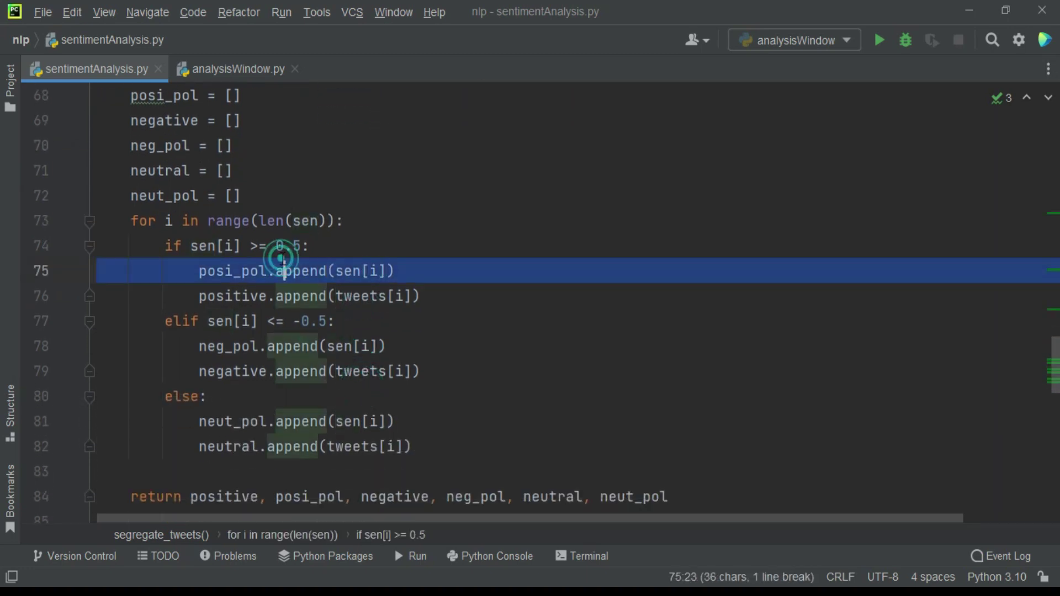
click(282, 246)
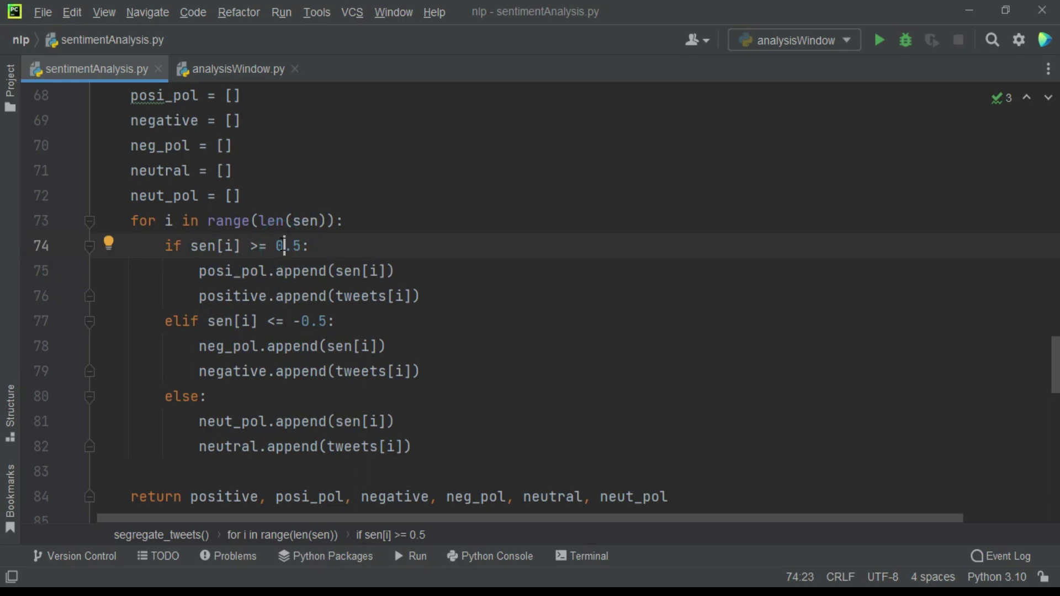
double_click(265, 270)
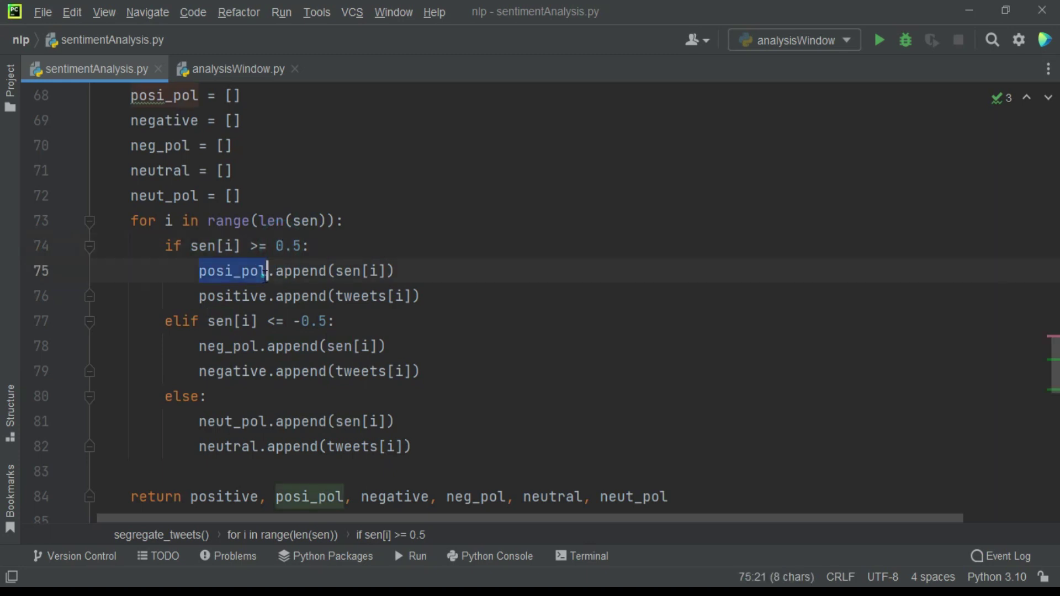
mouse_move(301, 271)
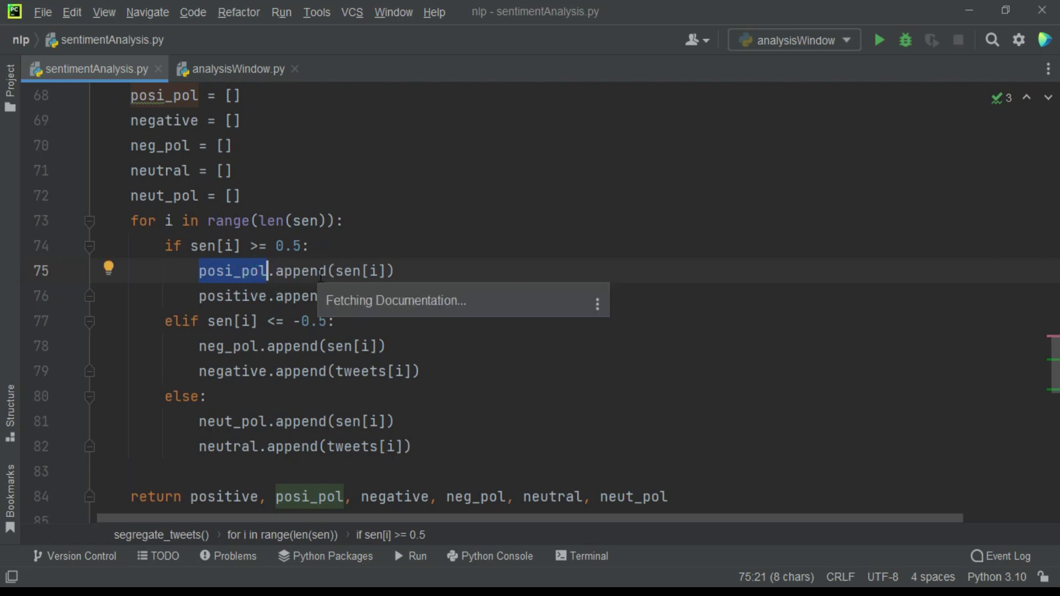
click(301, 321)
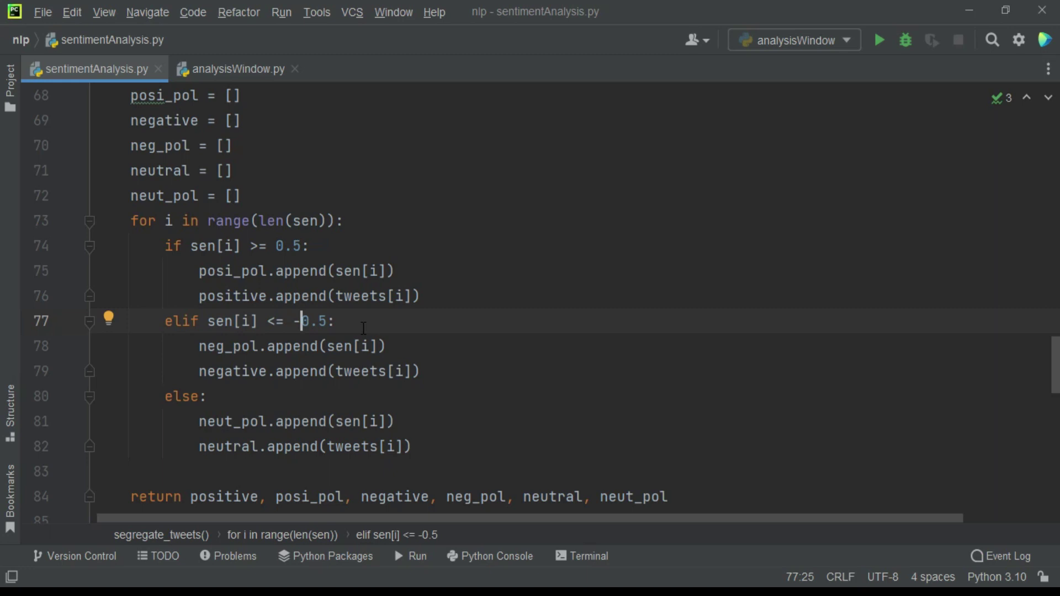
click(266, 440)
click(469, 447)
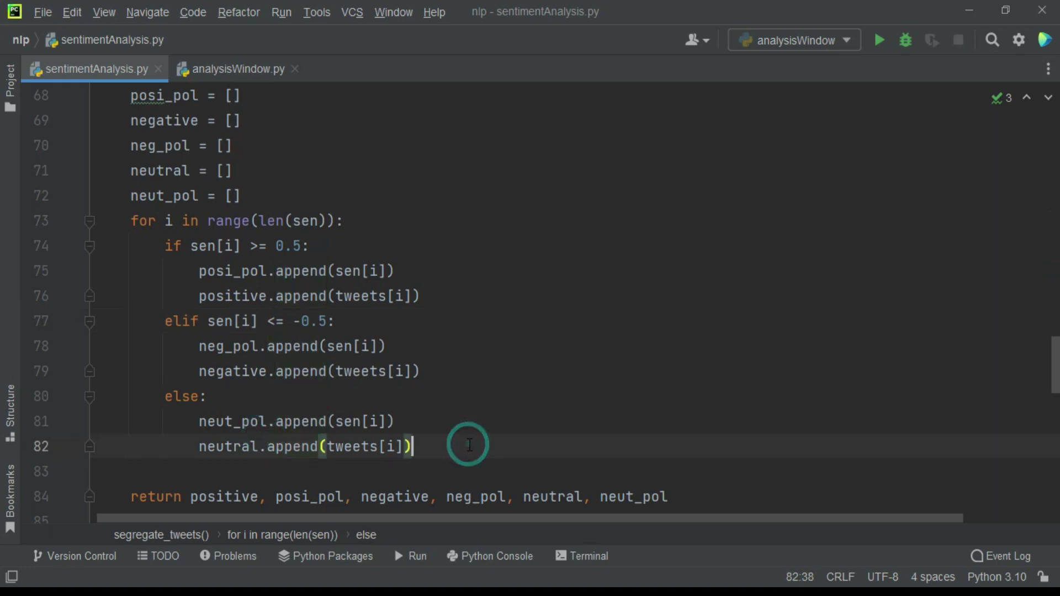
scroll(470, 446, down, 2)
scroll(469, 446, down, 1)
scroll(469, 446, down, 1)
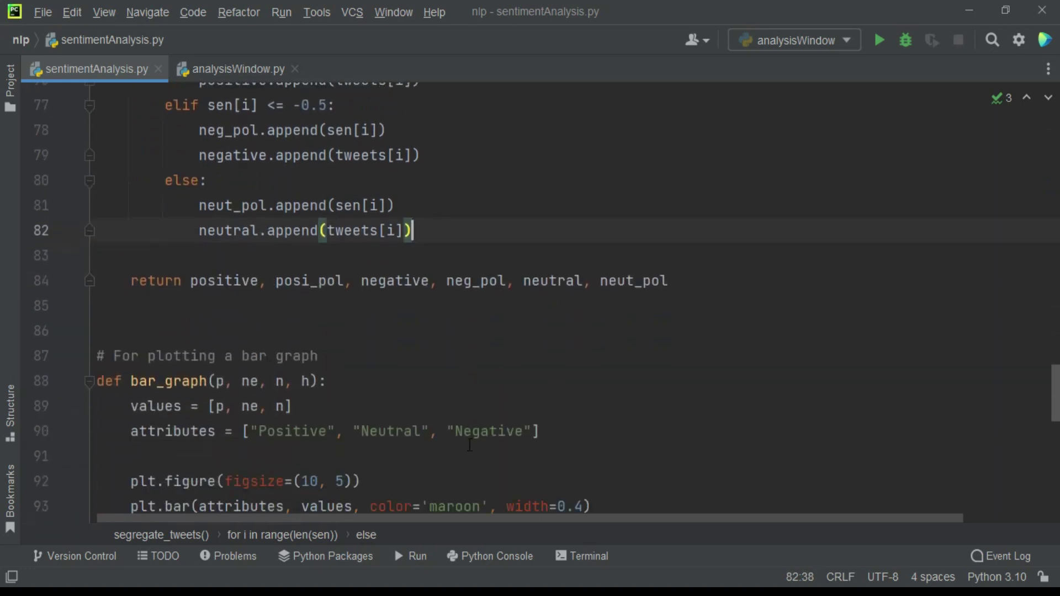
scroll(469, 446, down, 1)
scroll(454, 434, down, 1)
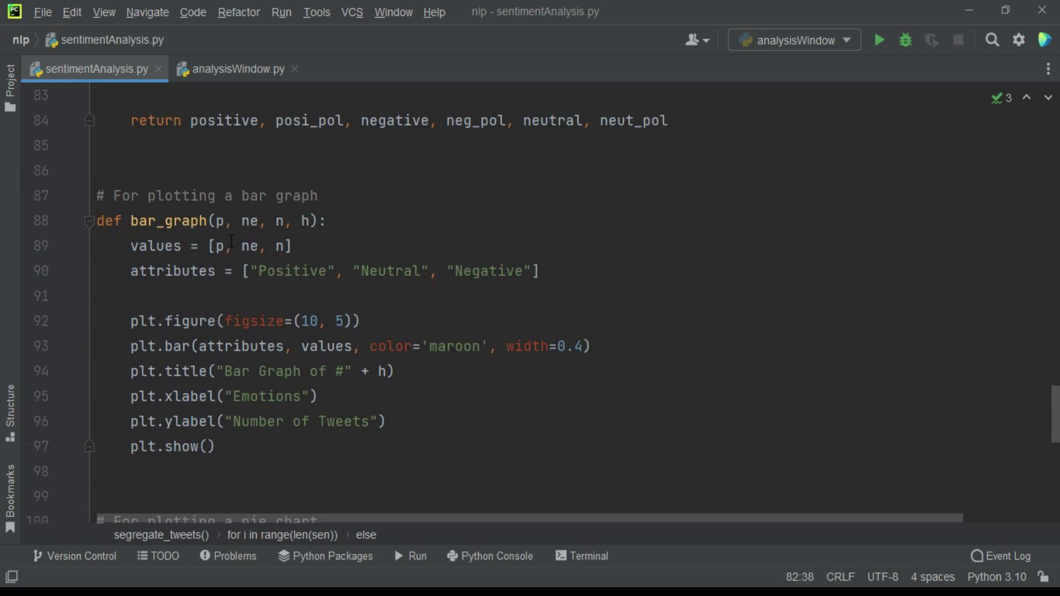
- Review the bar_graph, pie_chart and word_cloud functions, then switch to analysisWindow.py
click(210, 219)
scroll(211, 219, down, 1)
scroll(211, 219, down, 1)
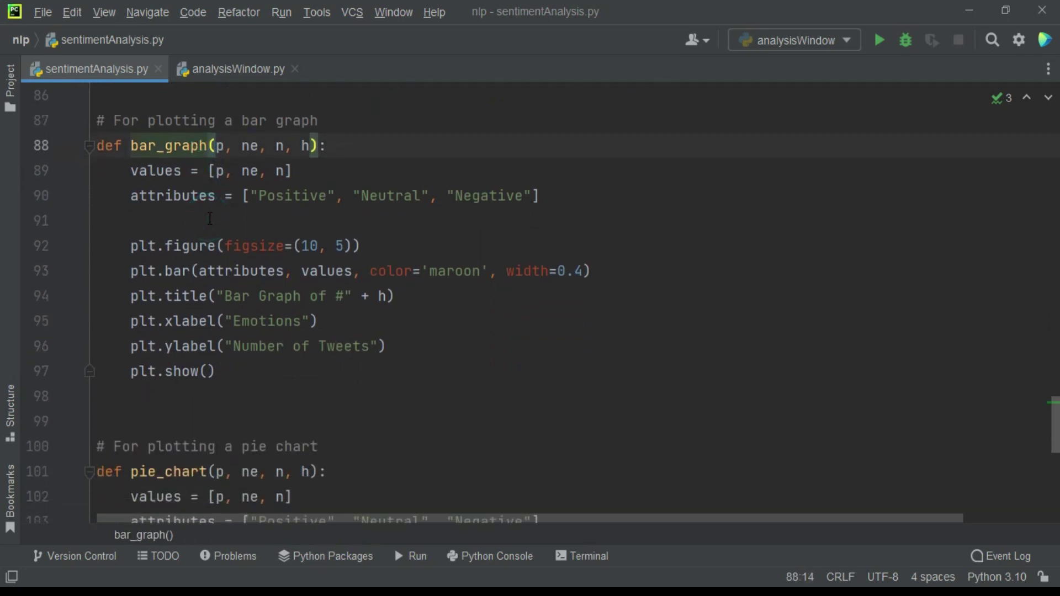
scroll(209, 217, down, 3)
scroll(199, 240, down, 1)
click(182, 268)
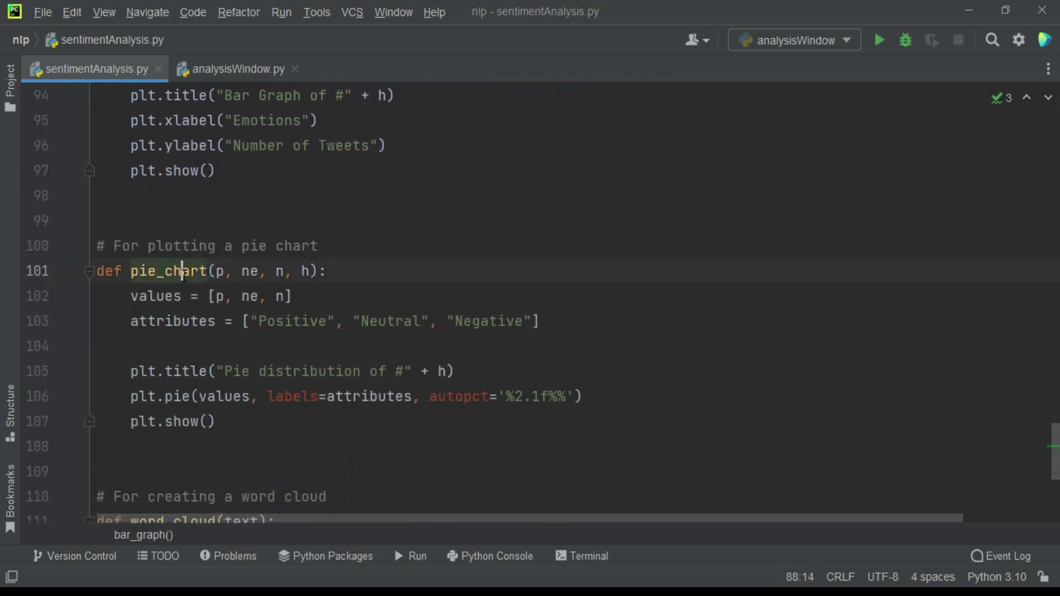
scroll(182, 272, down, 2)
scroll(183, 272, down, 1)
scroll(191, 273, down, 1)
click(208, 271)
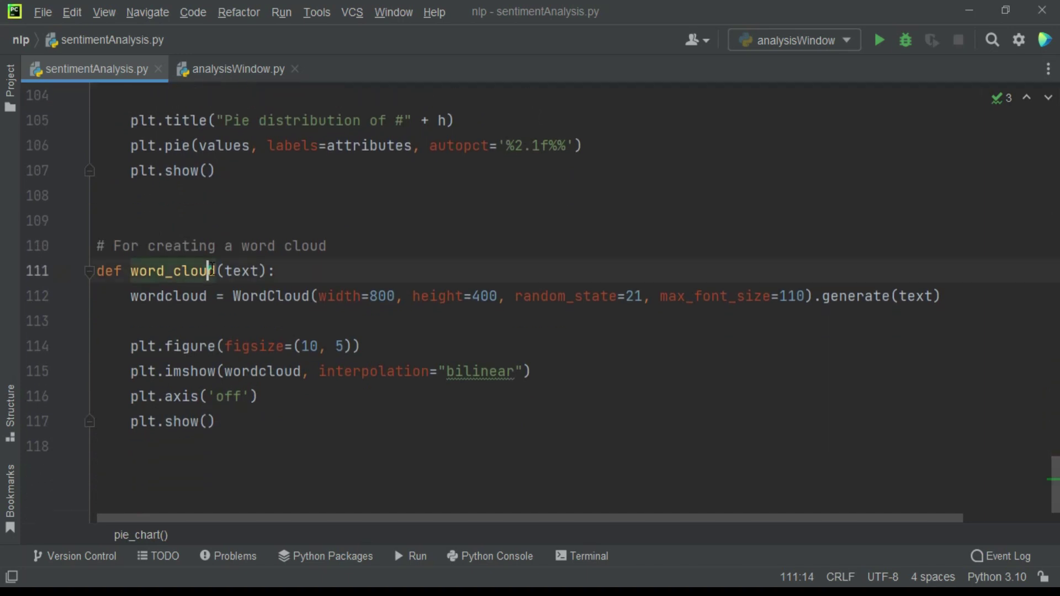
click(268, 271)
click(353, 276)
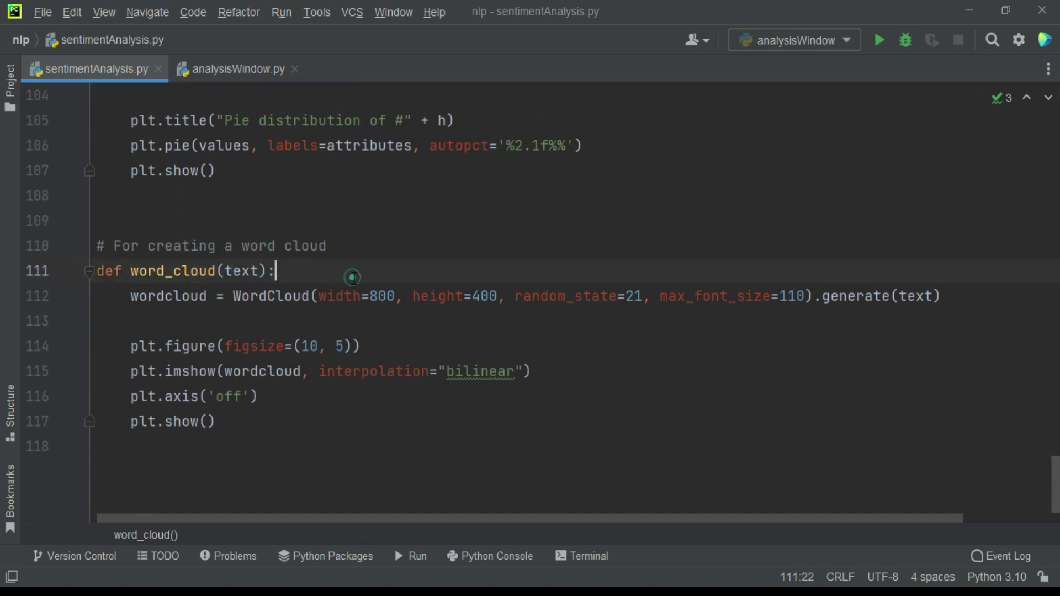
click(212, 170)
scroll(224, 165, up, 1)
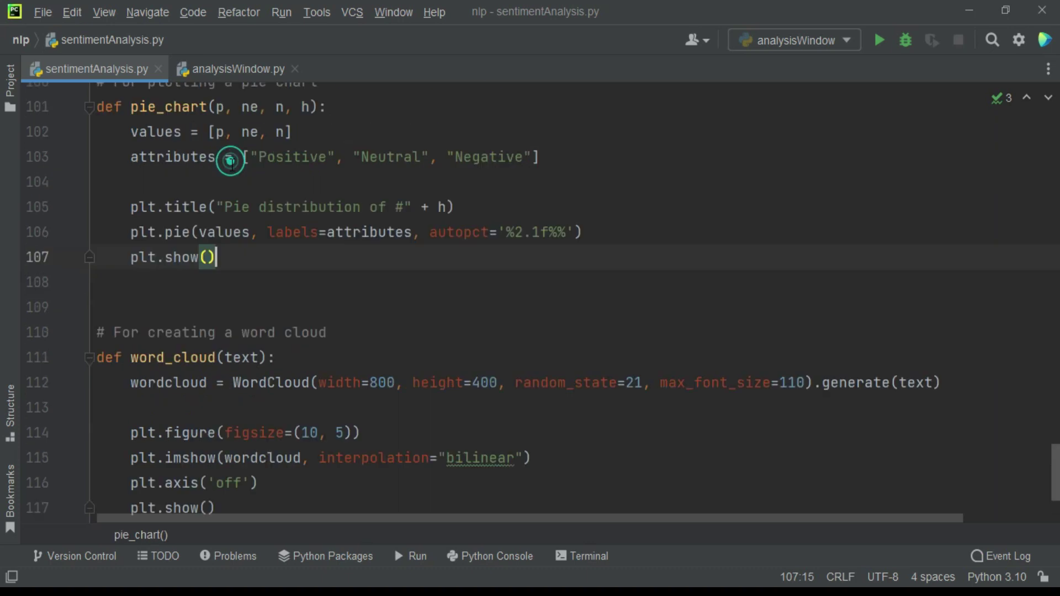
scroll(227, 166, up, 14)
scroll(232, 165, up, 11)
scroll(232, 165, up, 8)
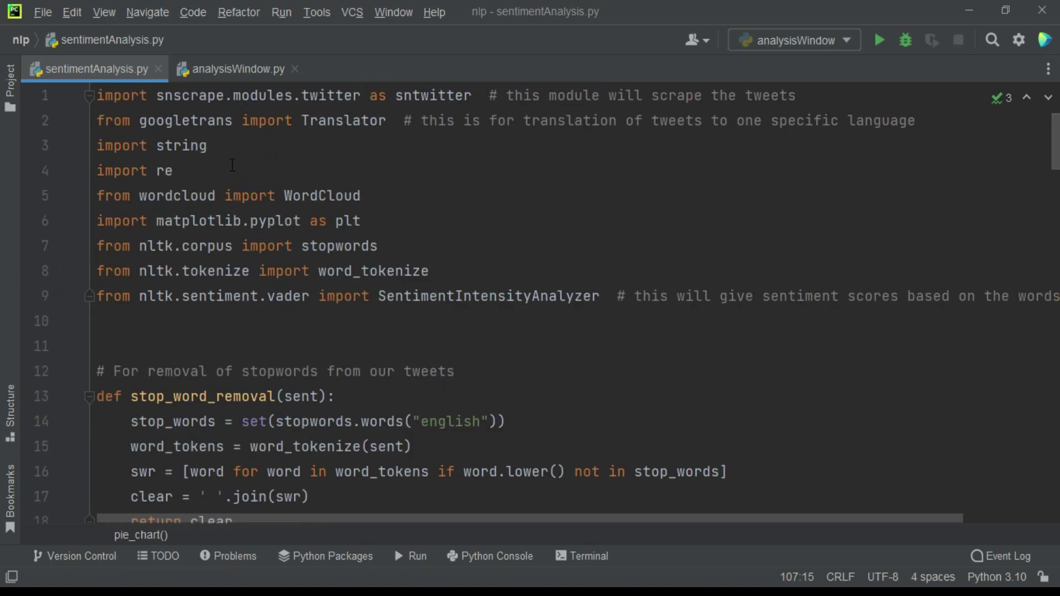
click(191, 69)
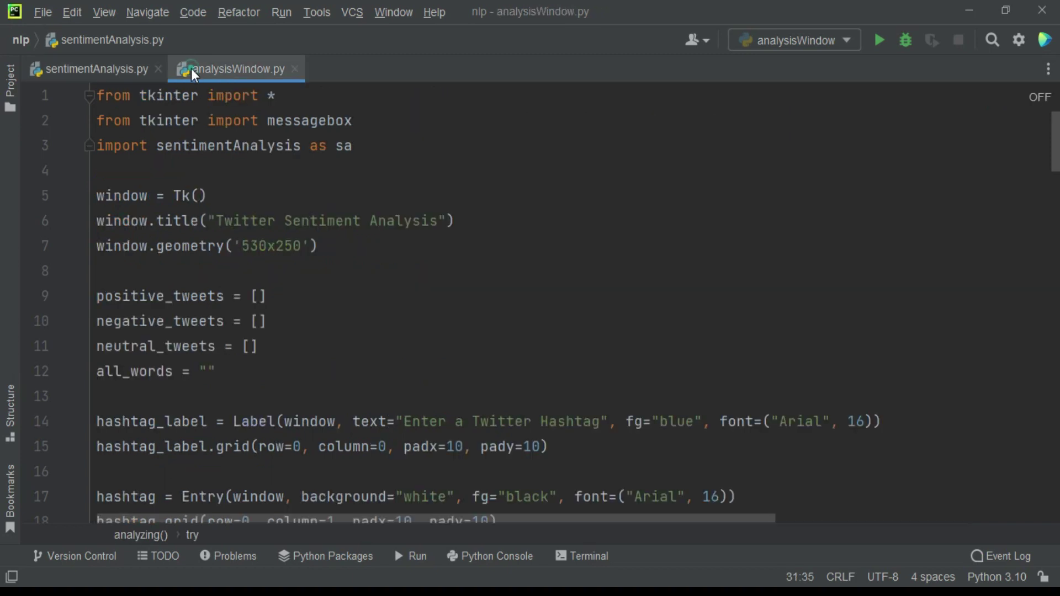
click(369, 240)
click(426, 264)
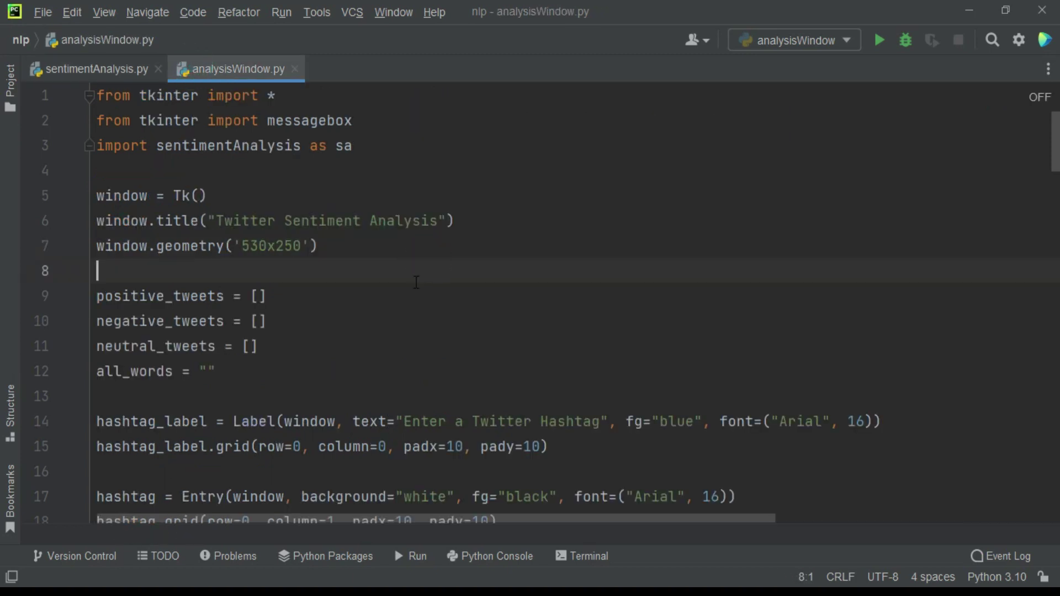
click(199, 96)
click(304, 297)
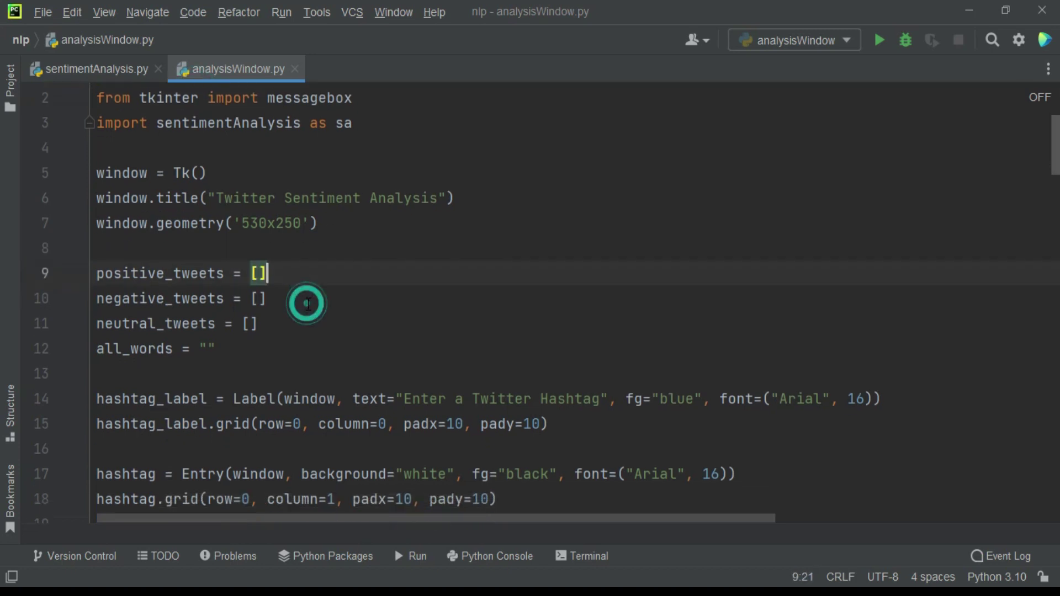
scroll(306, 300, down, 3)
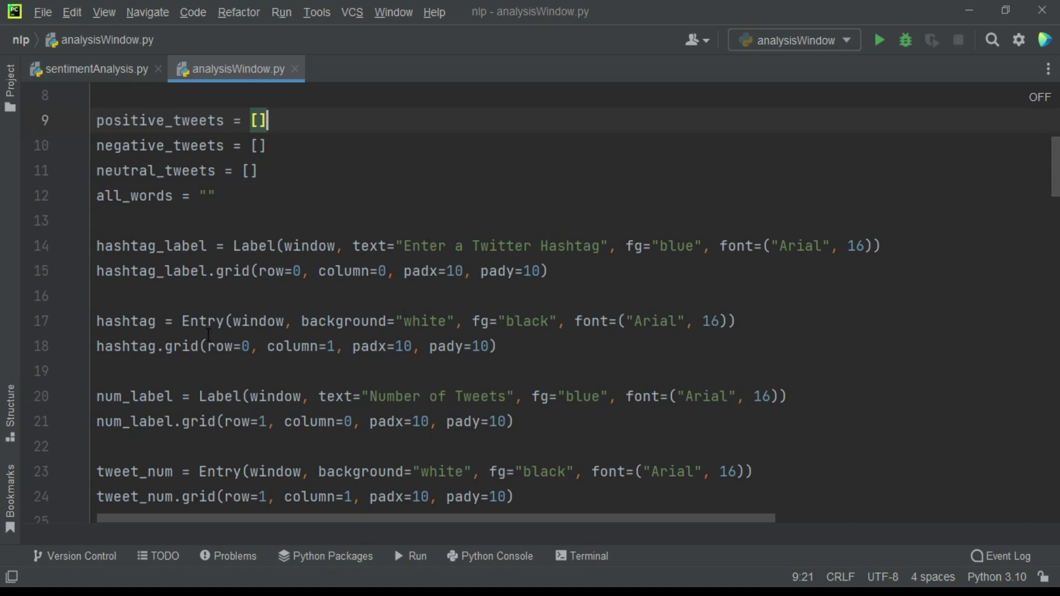
scroll(304, 364, down, 2)
scroll(303, 364, down, 1)
scroll(303, 365, down, 3)
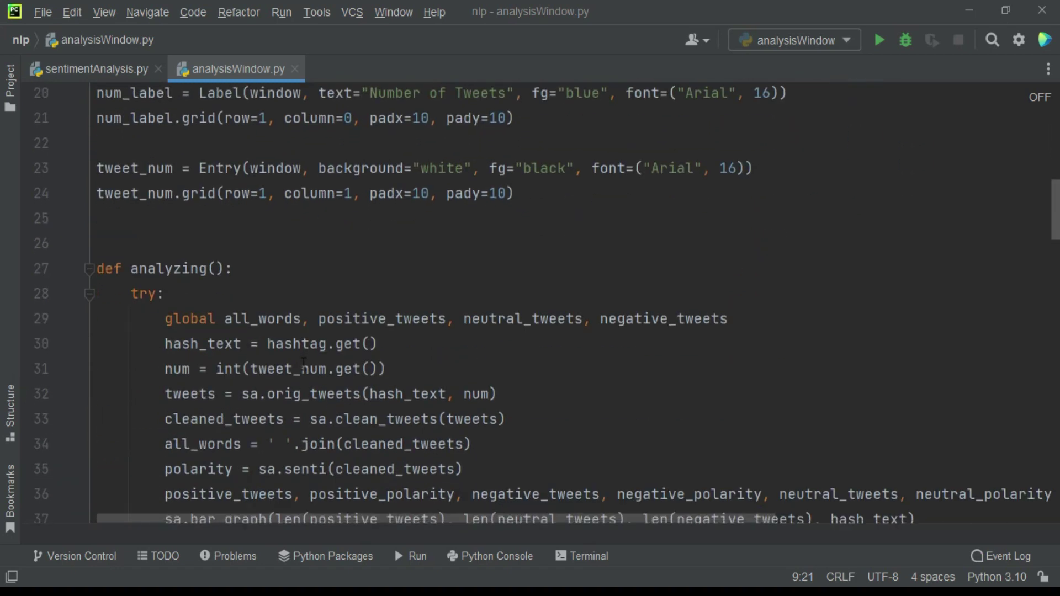
scroll(303, 364, down, 3)
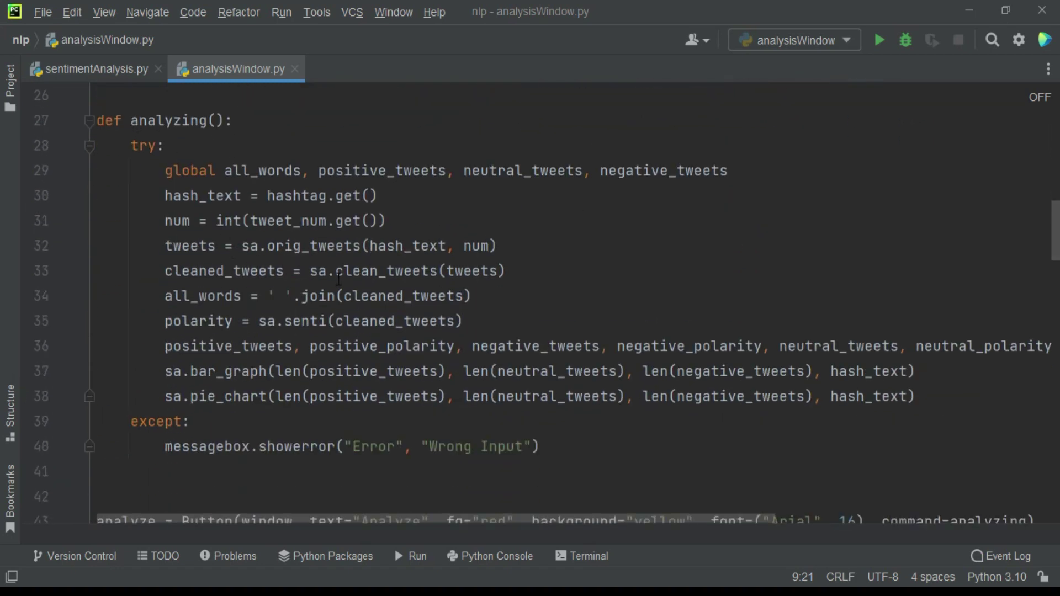
scroll(339, 278, up, 1)
scroll(338, 279, up, 2)
click(131, 310)
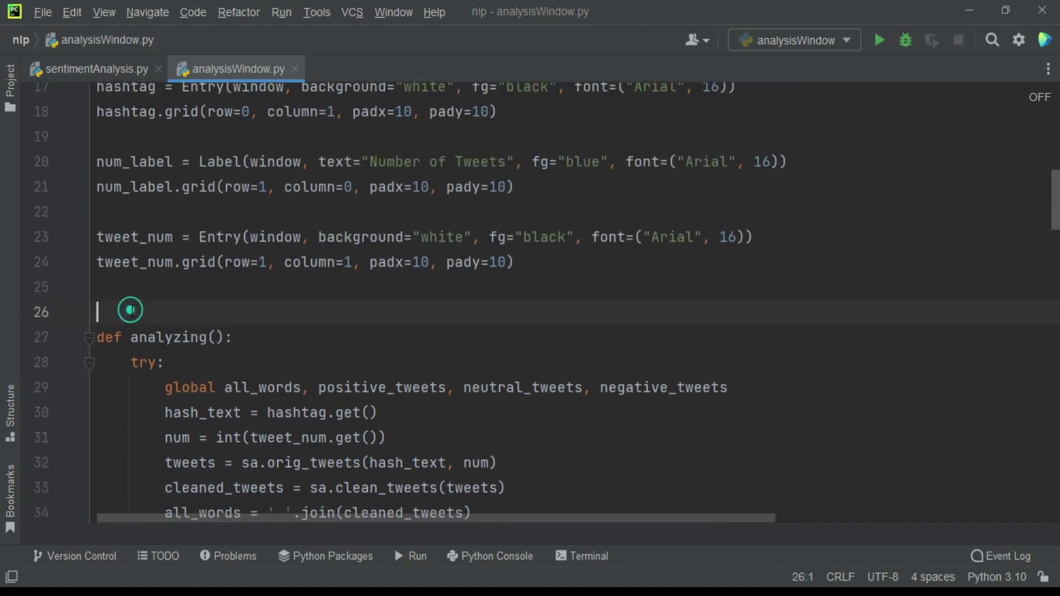
scroll(131, 310, down, 4)
scroll(131, 310, down, 3)
scroll(131, 310, down, 2)
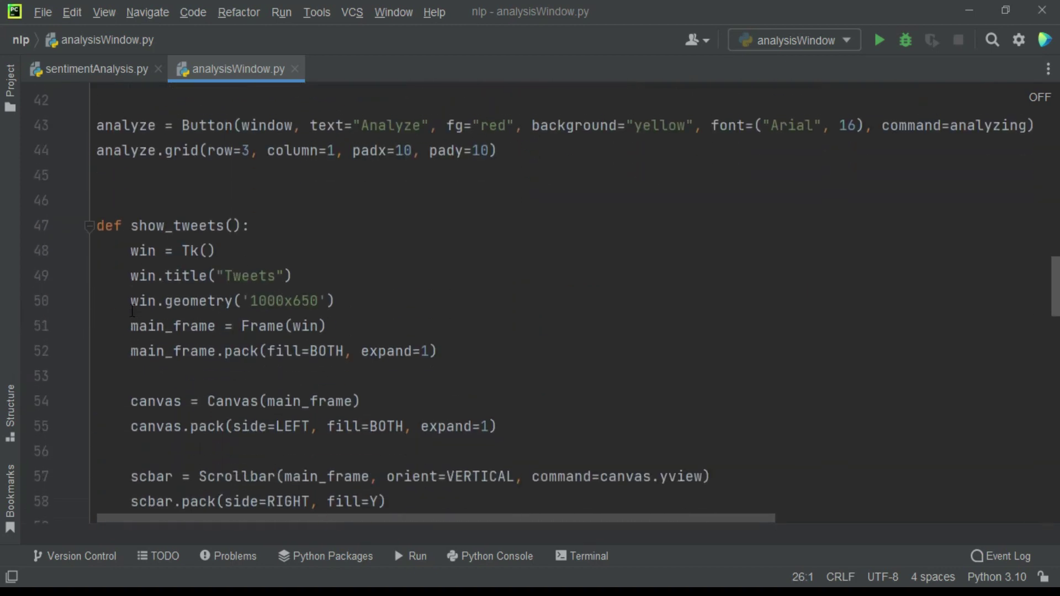
click(182, 220)
scroll(397, 221, up, 3)
scroll(398, 220, up, 1)
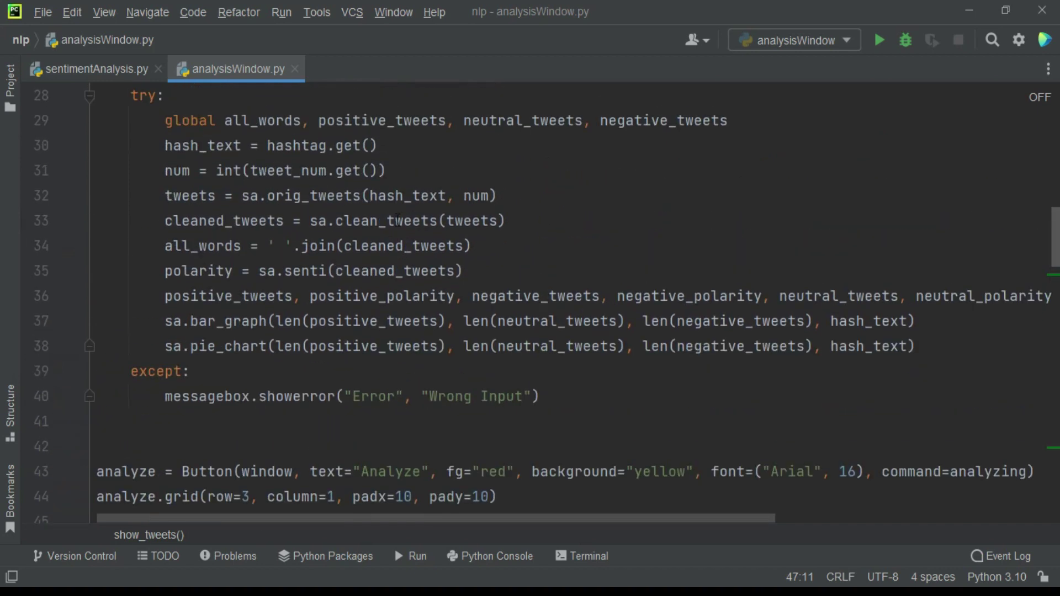
scroll(398, 221, up, 1)
click(165, 153)
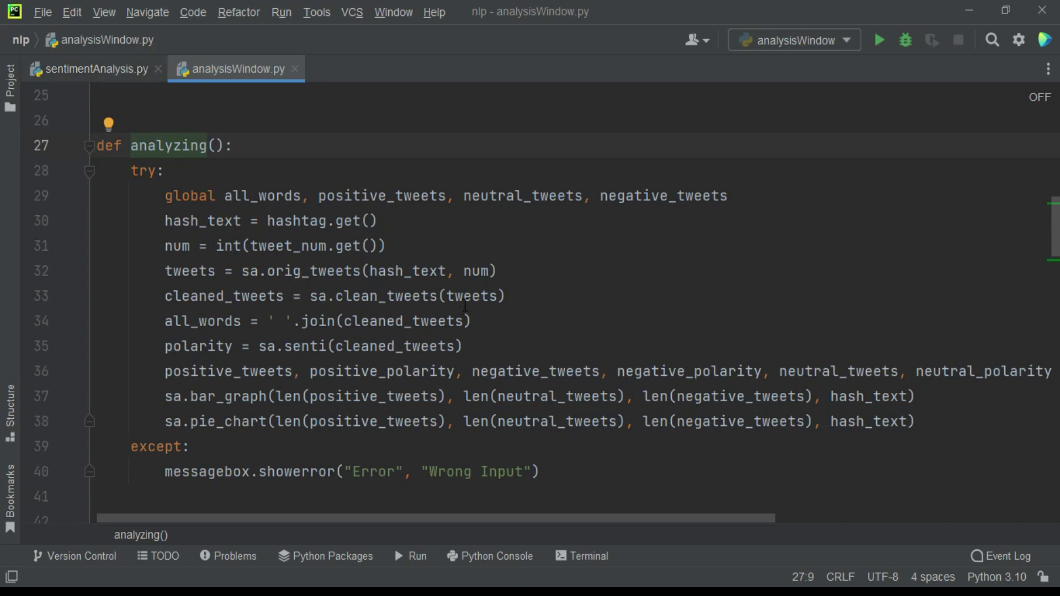
click(417, 497)
scroll(416, 497, down, 5)
scroll(416, 497, down, 1)
scroll(416, 503, down, 2)
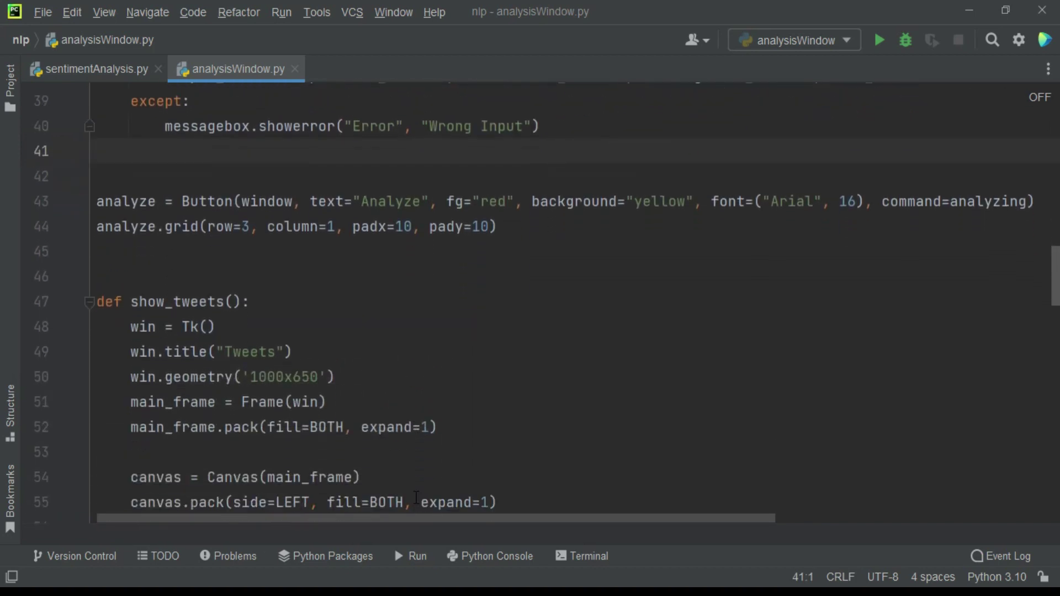
click(207, 296)
click(388, 420)
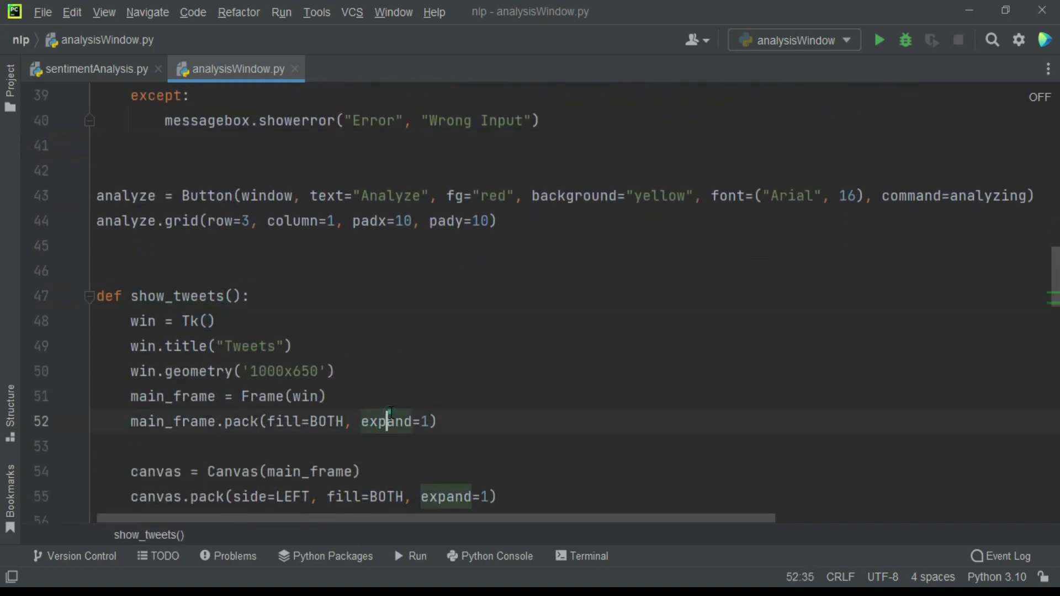
scroll(388, 417, down, 3)
scroll(389, 416, down, 1)
scroll(392, 414, down, 1)
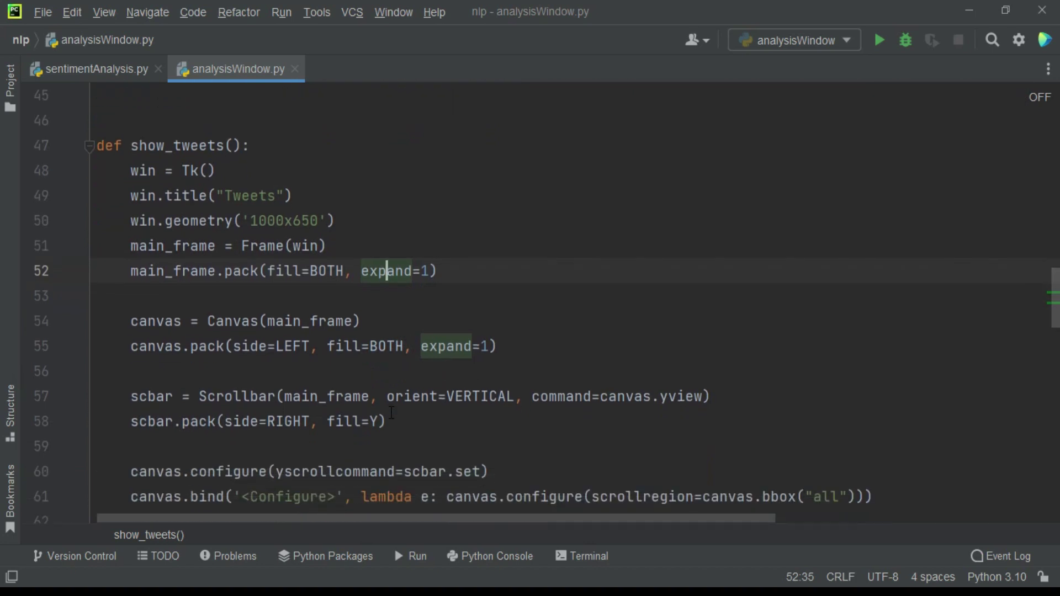
scroll(391, 414, down, 3)
scroll(391, 414, down, 4)
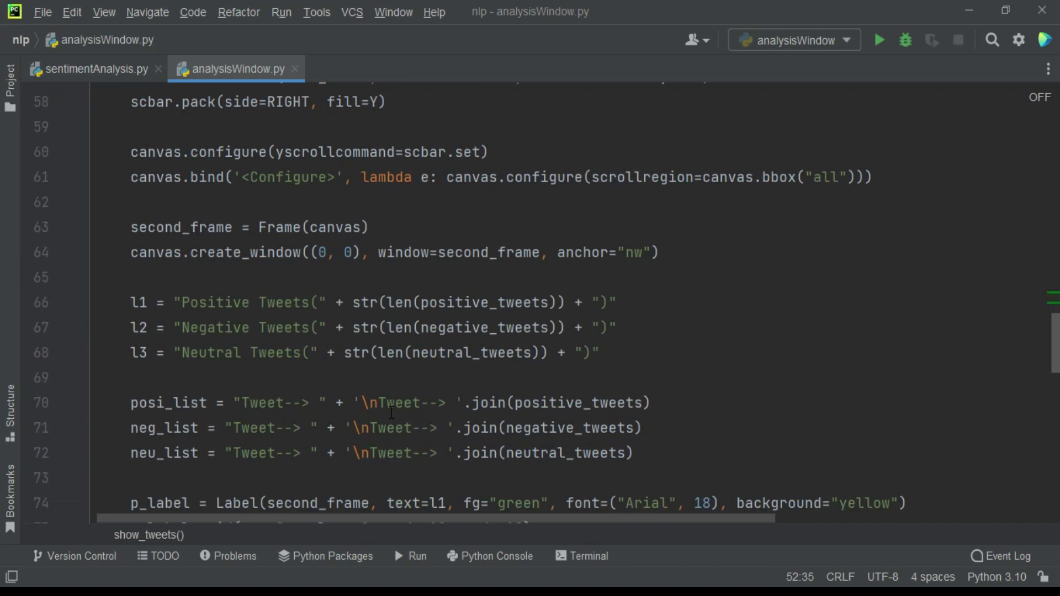
scroll(391, 415, down, 2)
scroll(391, 414, down, 2)
scroll(391, 412, down, 3)
scroll(390, 411, down, 3)
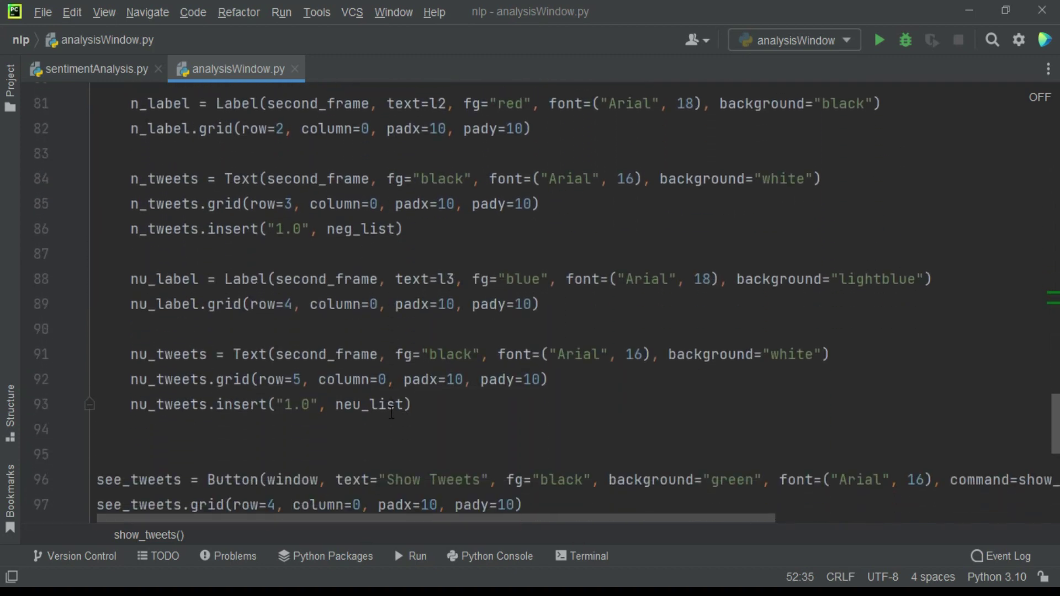
scroll(390, 412, down, 2)
scroll(261, 355, down, 1)
click(218, 346)
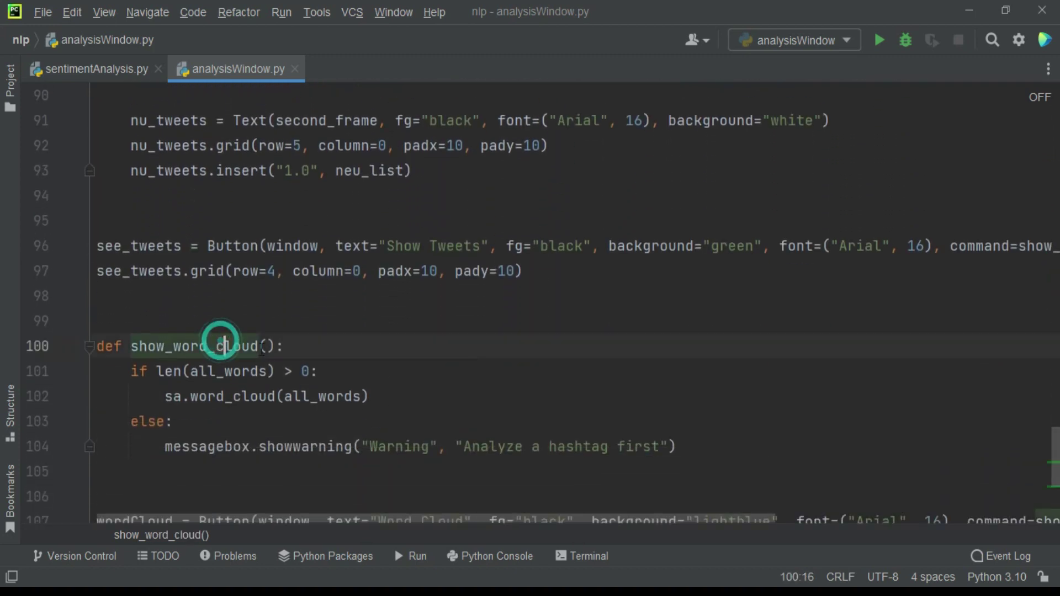
click(260, 347)
click(175, 331)
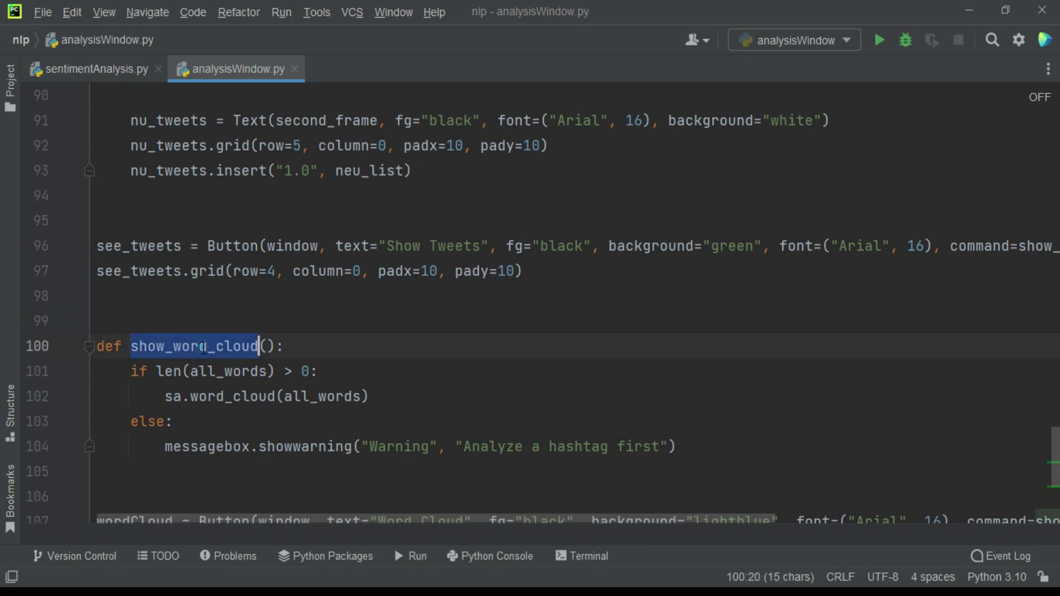
click(225, 348)
click(174, 246)
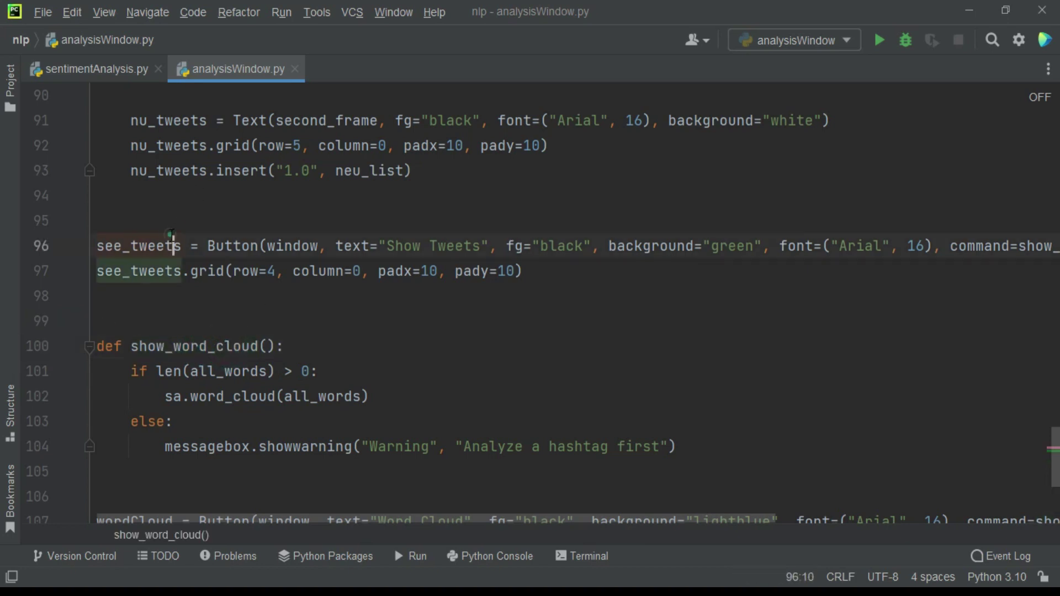
scroll(219, 390, down, 1)
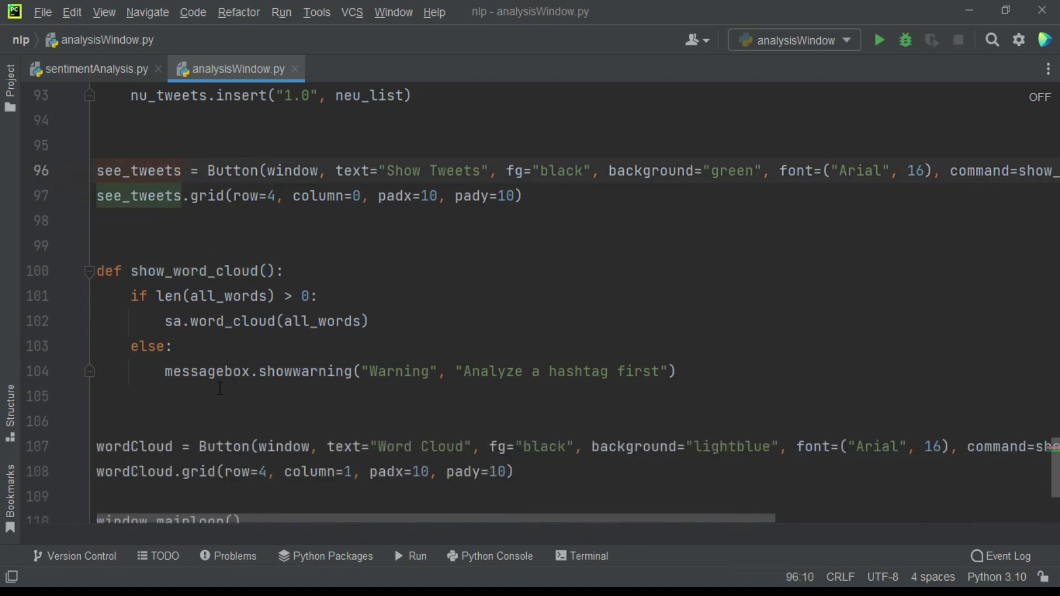
double_click(157, 447)
click(219, 271)
click(379, 447)
scroll(383, 435, down, 1)
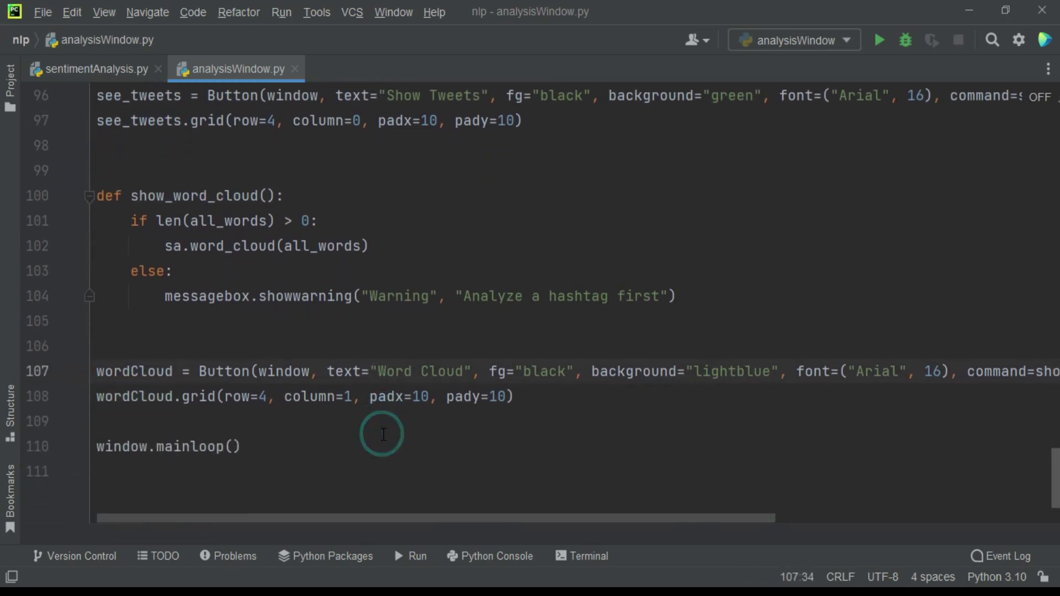
scroll(384, 434, up, 4)
scroll(383, 434, up, 9)
scroll(383, 434, up, 9)
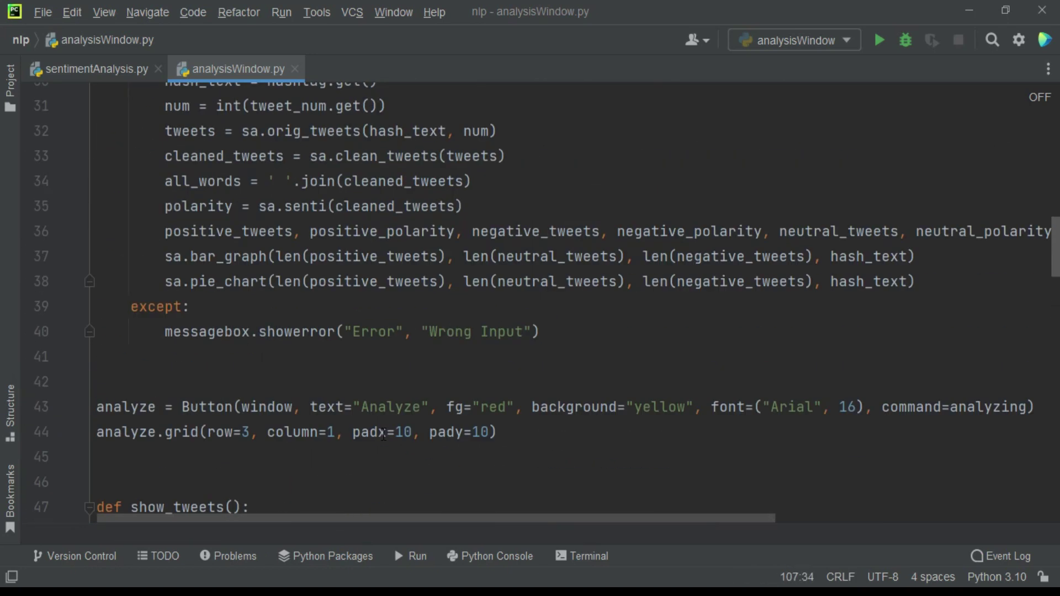
scroll(382, 434, up, 10)
scroll(383, 434, up, 1)
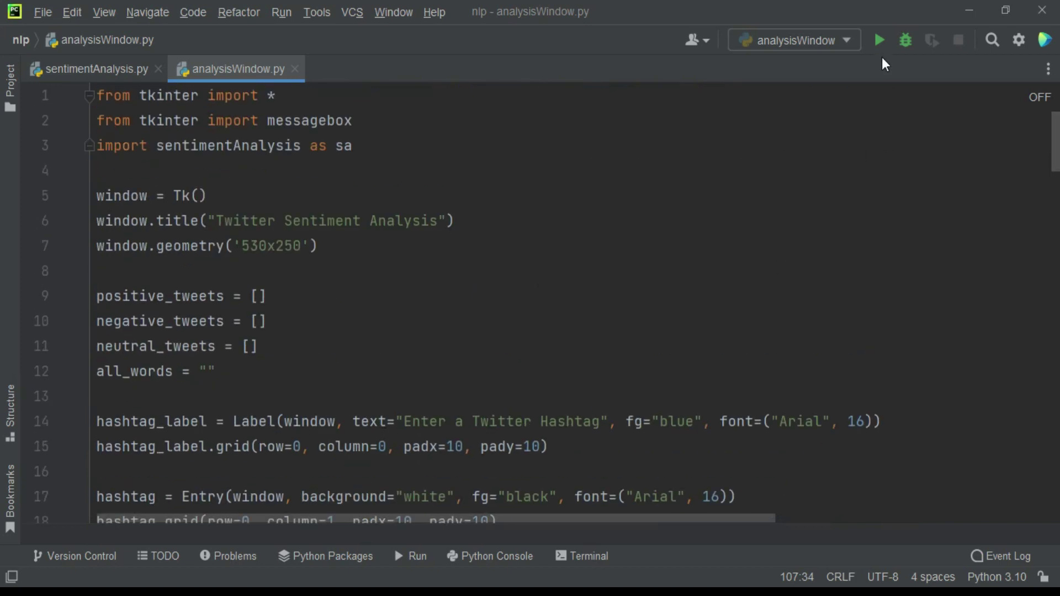
- Run analysisWindow.py, centre its window, and analyze hashtag 'messi' over 30 tweets
click(877, 48)
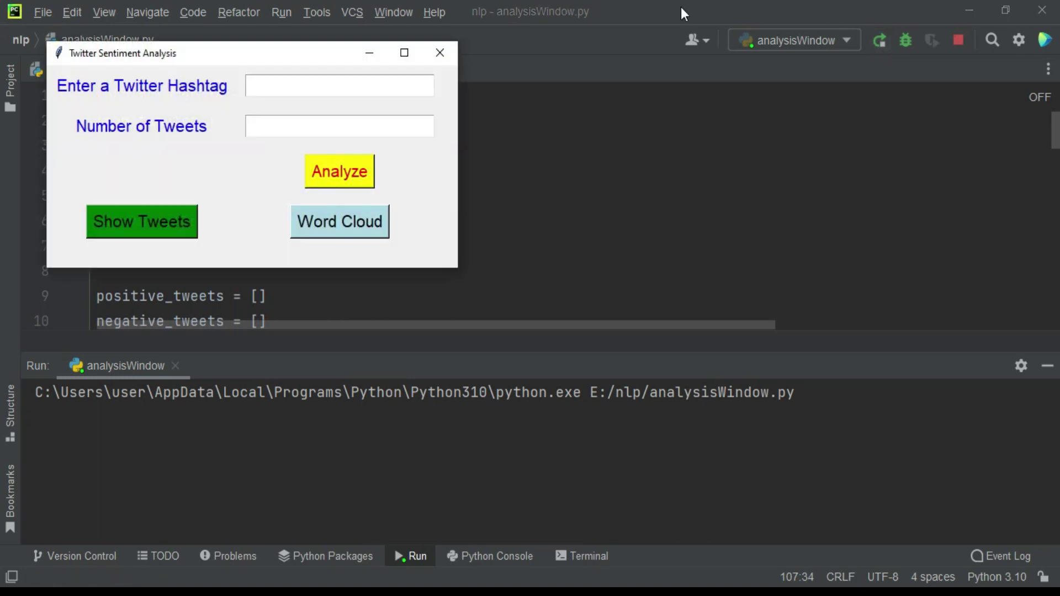
drag(262, 60, 564, 119)
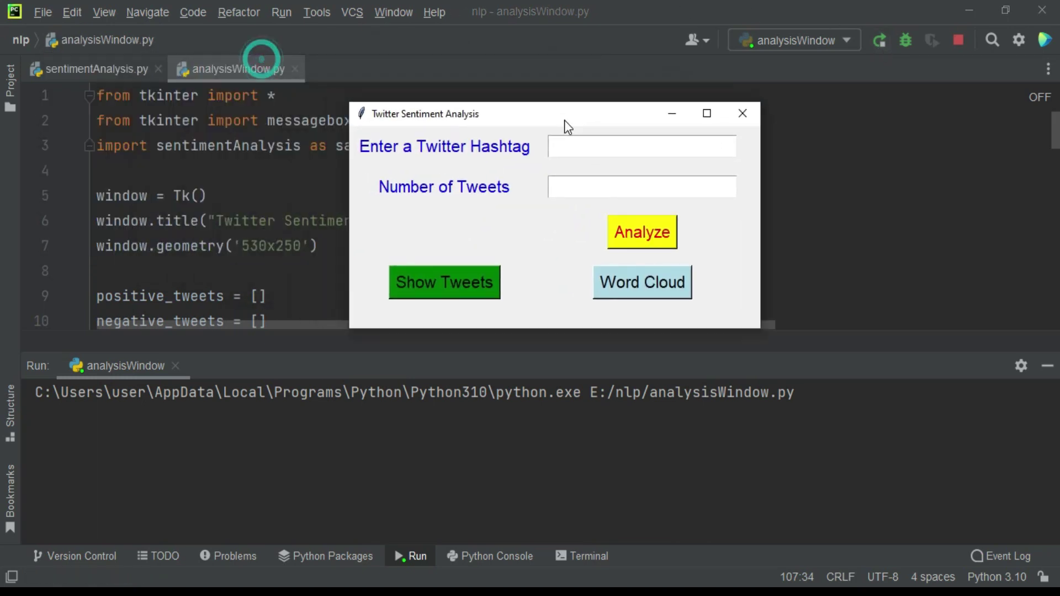
click(563, 148)
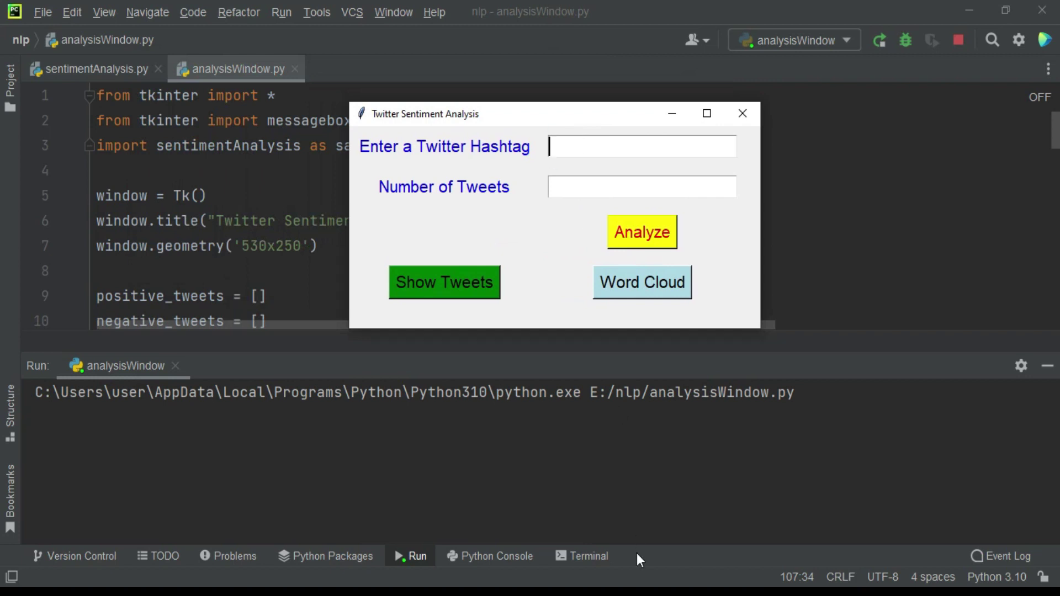
text(messi)
click(563, 190)
text(0)
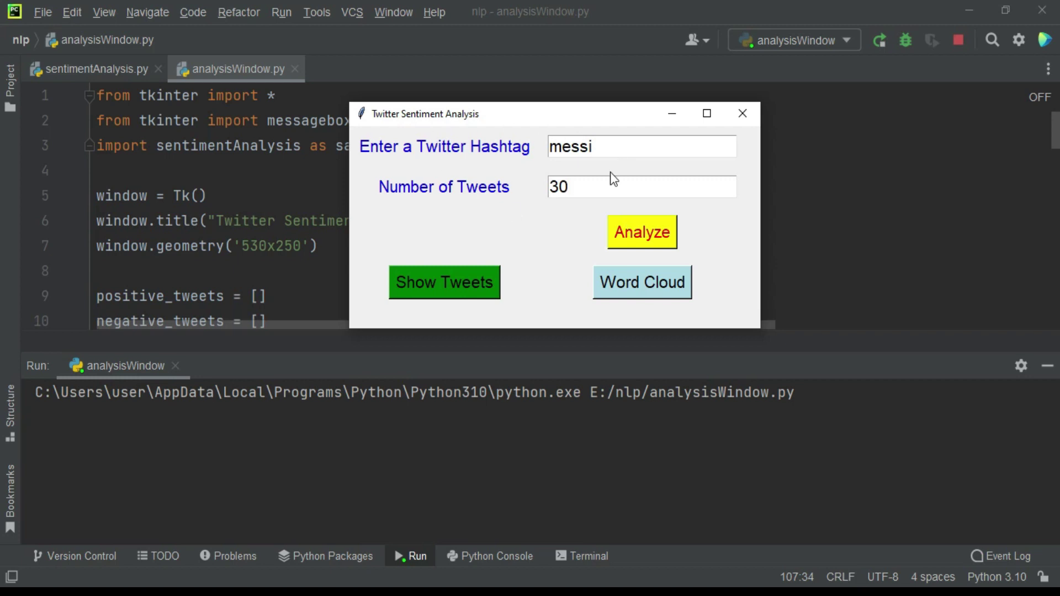
click(627, 230)
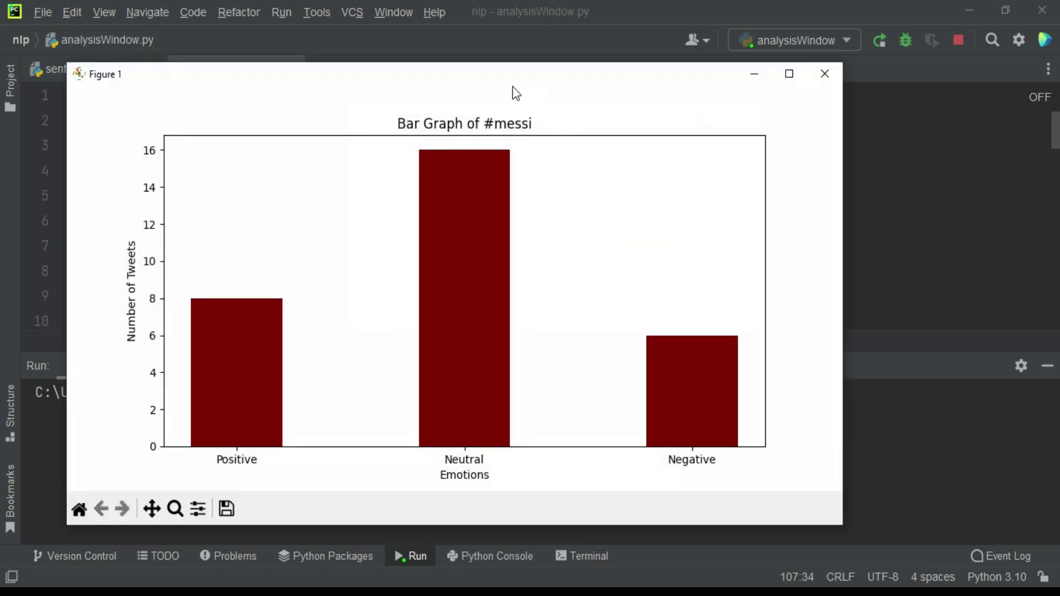
- Move the #messi bar graph window (8 positive, 16 neutral, 6 negative) down and right
drag(513, 86, 558, 77)
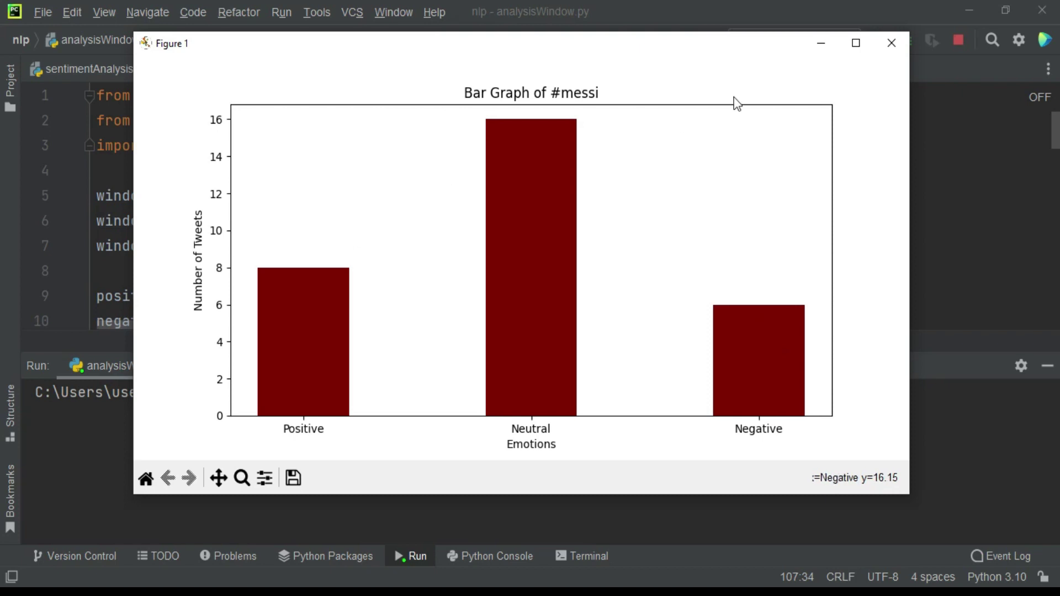
click(714, 58)
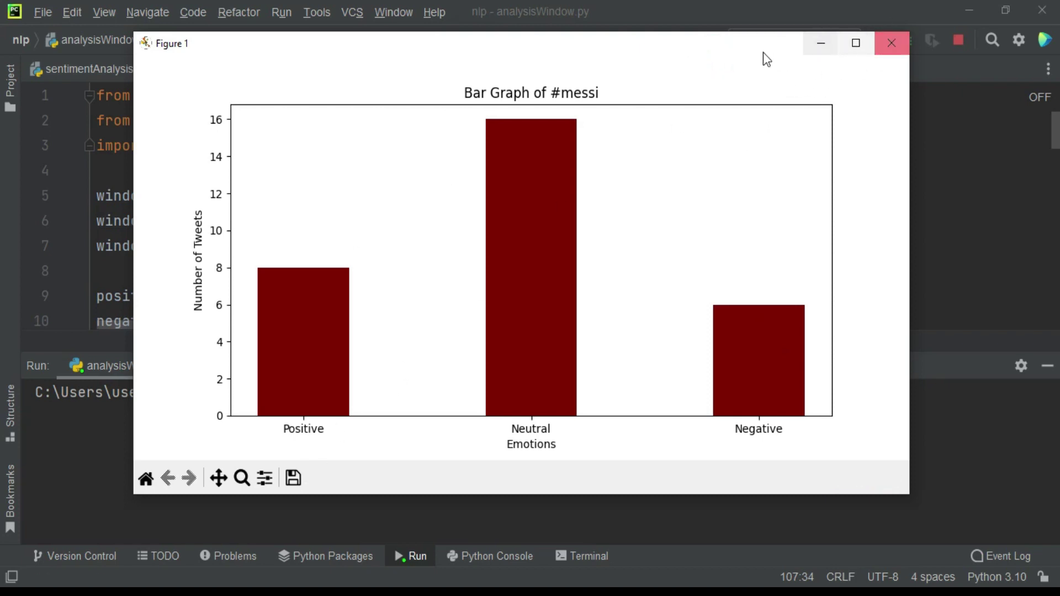
drag(763, 52, 876, 137)
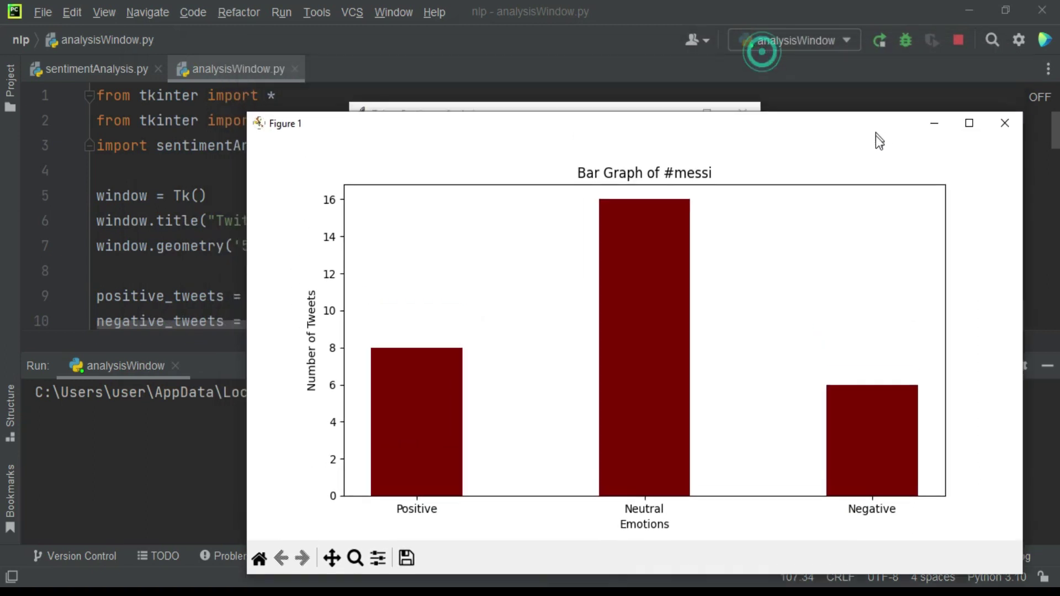
- Close the bar graph, then reposition and close the #messi pie chart
click(1014, 134)
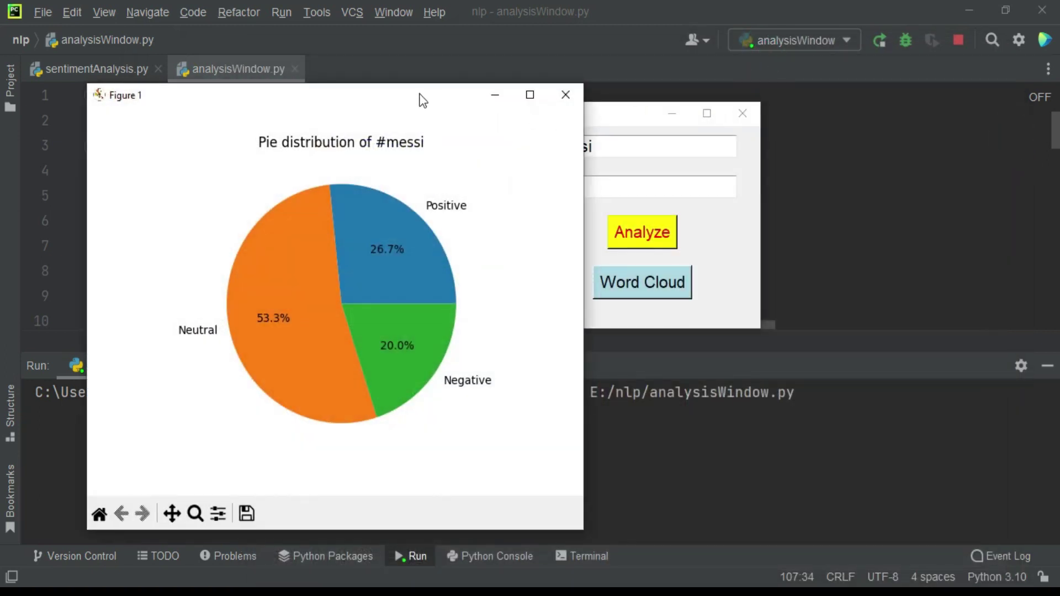
drag(419, 99, 455, 37)
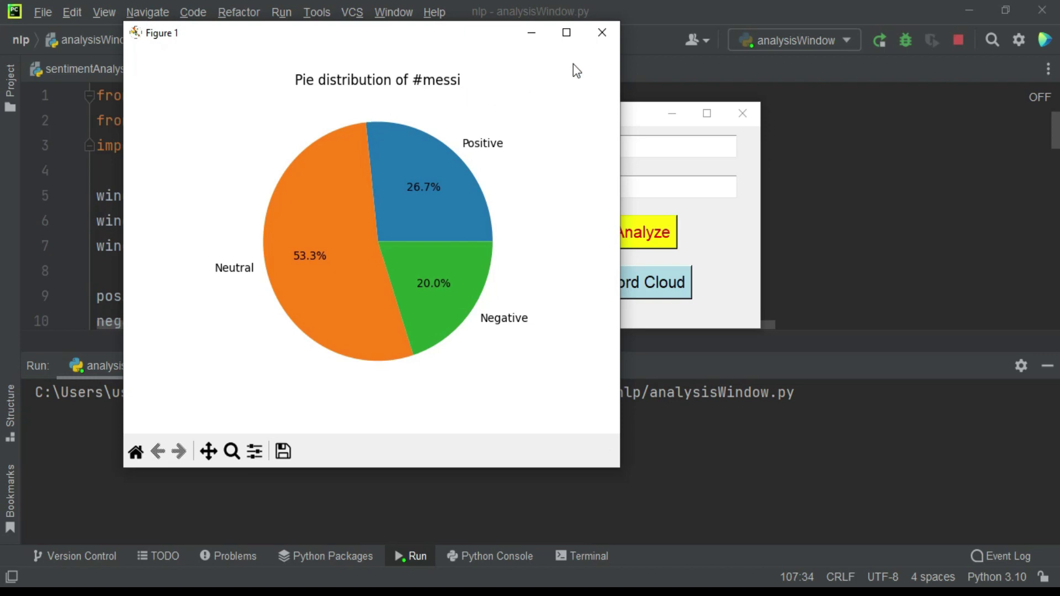
click(603, 33)
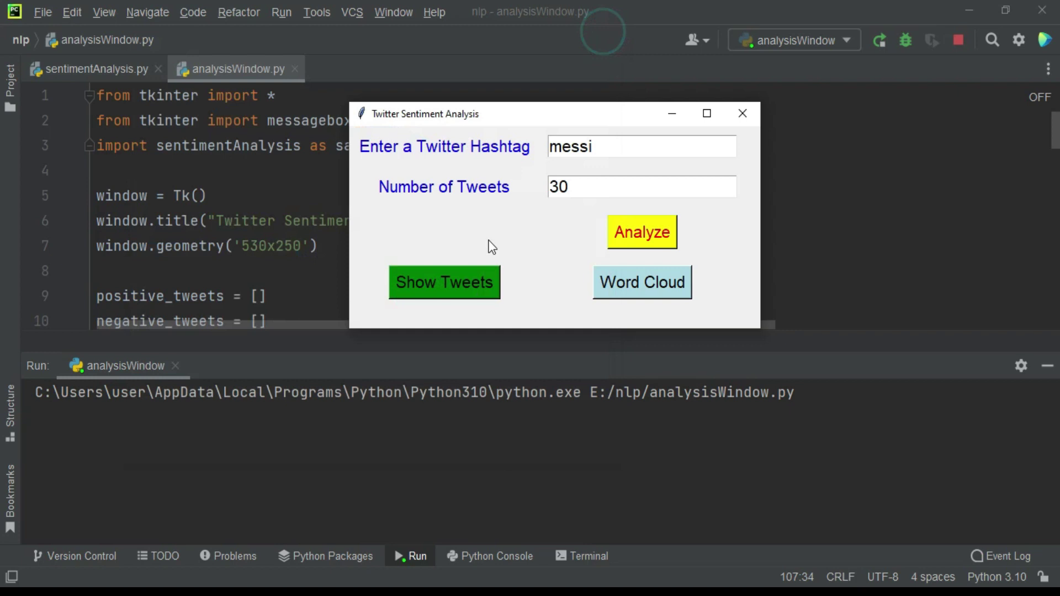
click(438, 292)
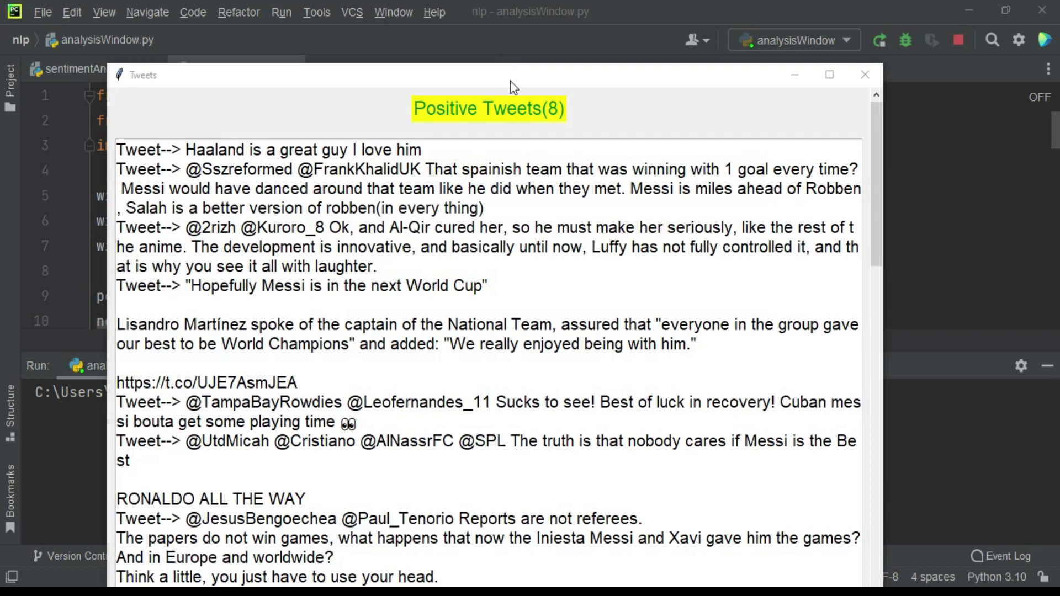
drag(511, 83, 544, 19)
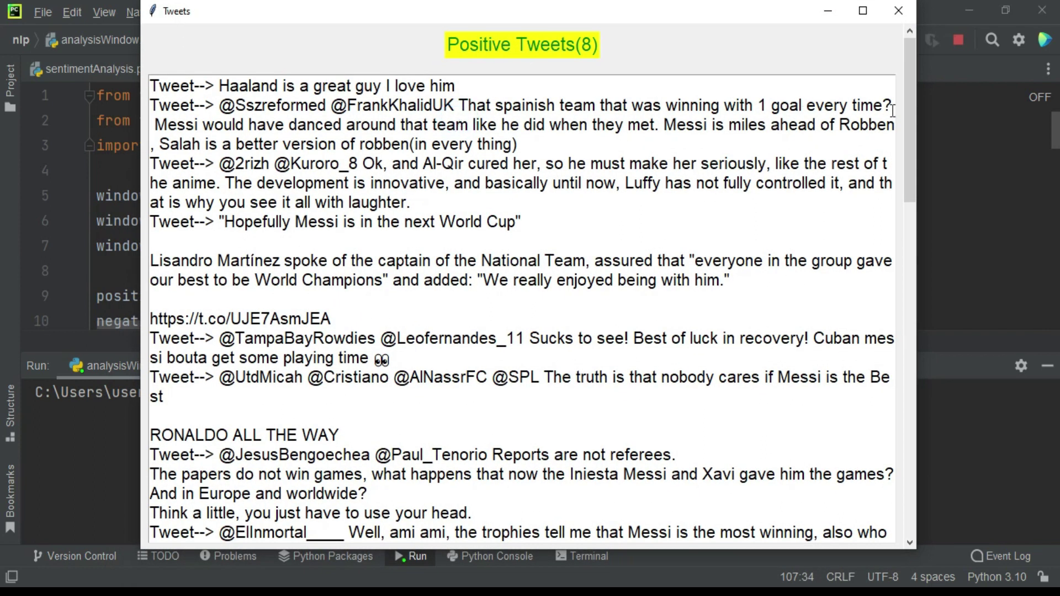
drag(909, 110, 907, 117)
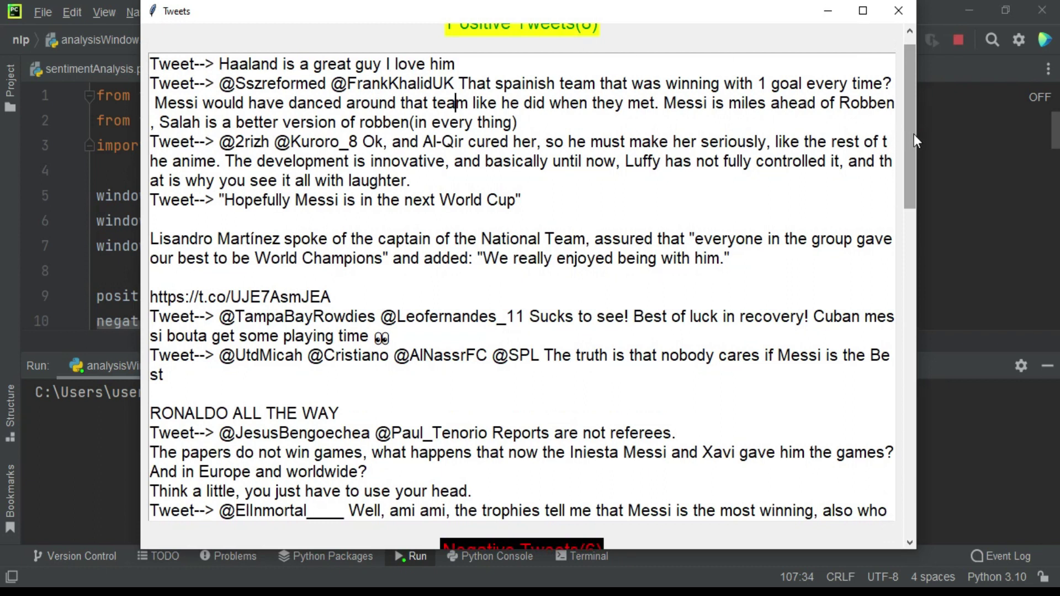
mouse_move(914, 135)
mouse_down()
mouse_move(914, 124)
mouse_move(917, 446)
mouse_up()
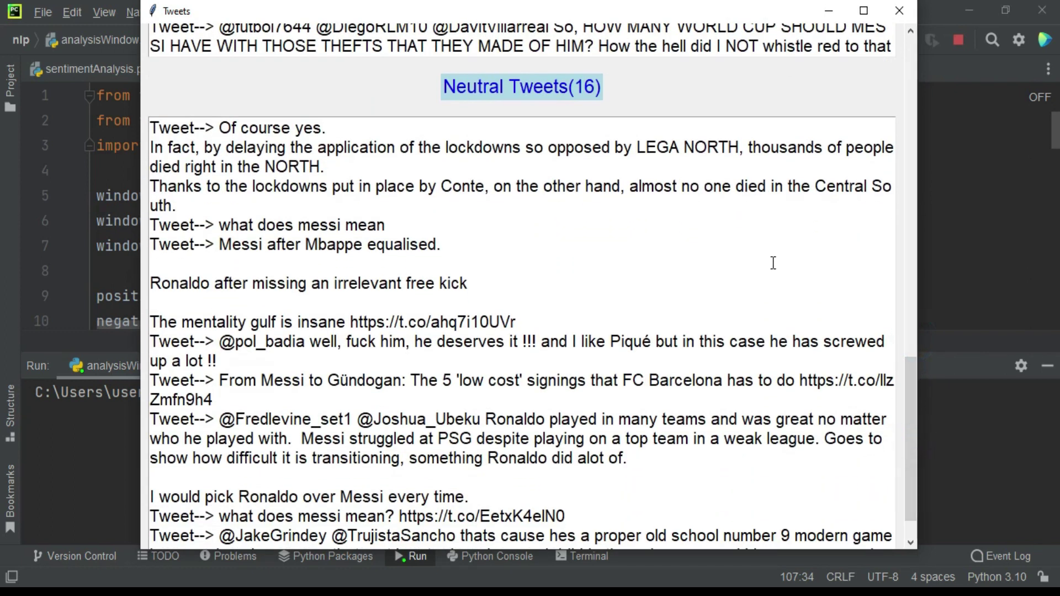
click(900, 12)
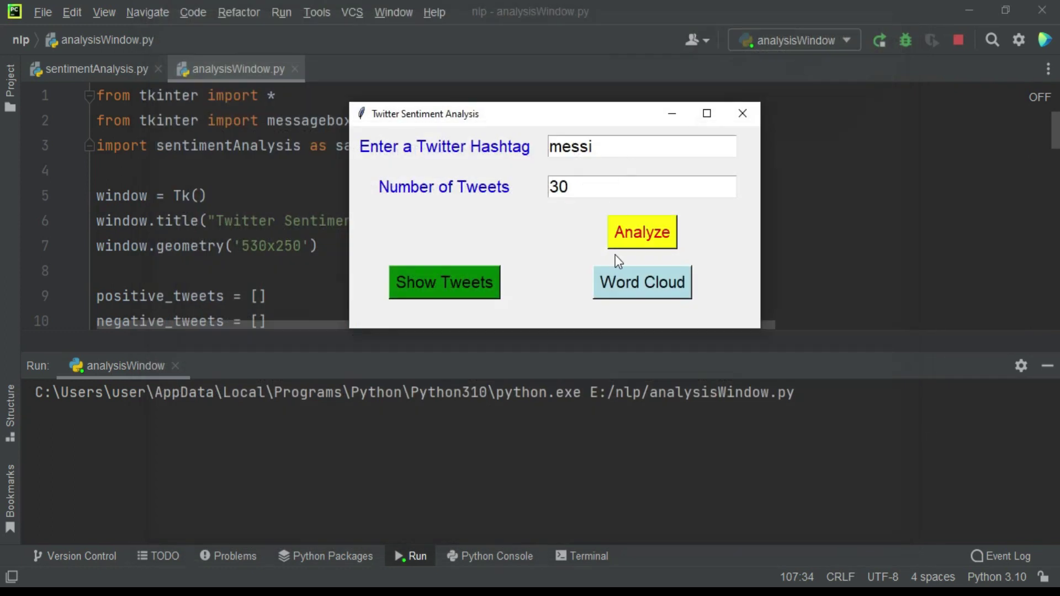
click(622, 281)
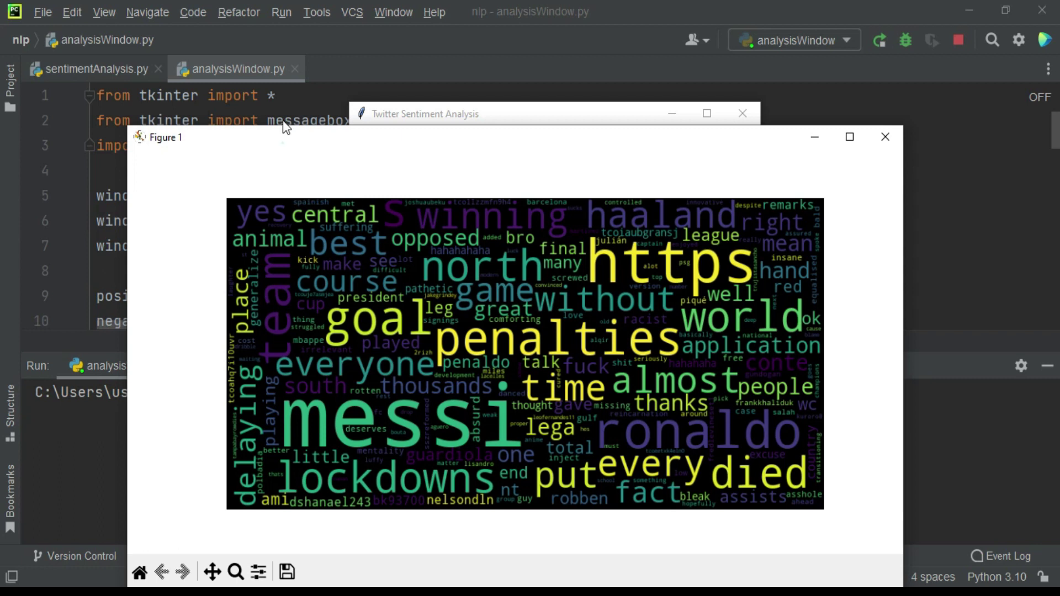
drag(282, 126, 278, 80)
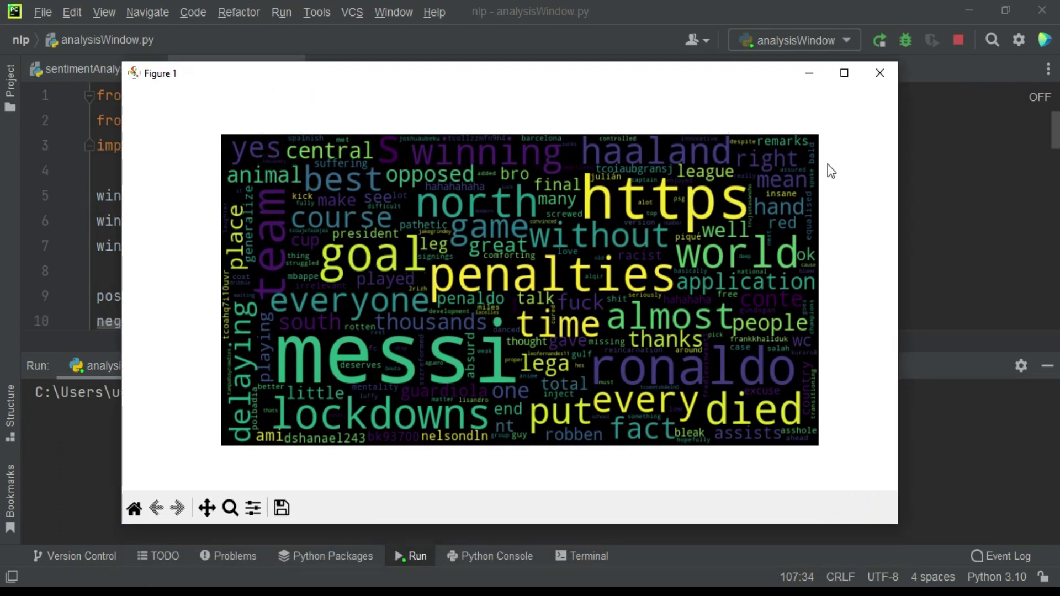
click(881, 73)
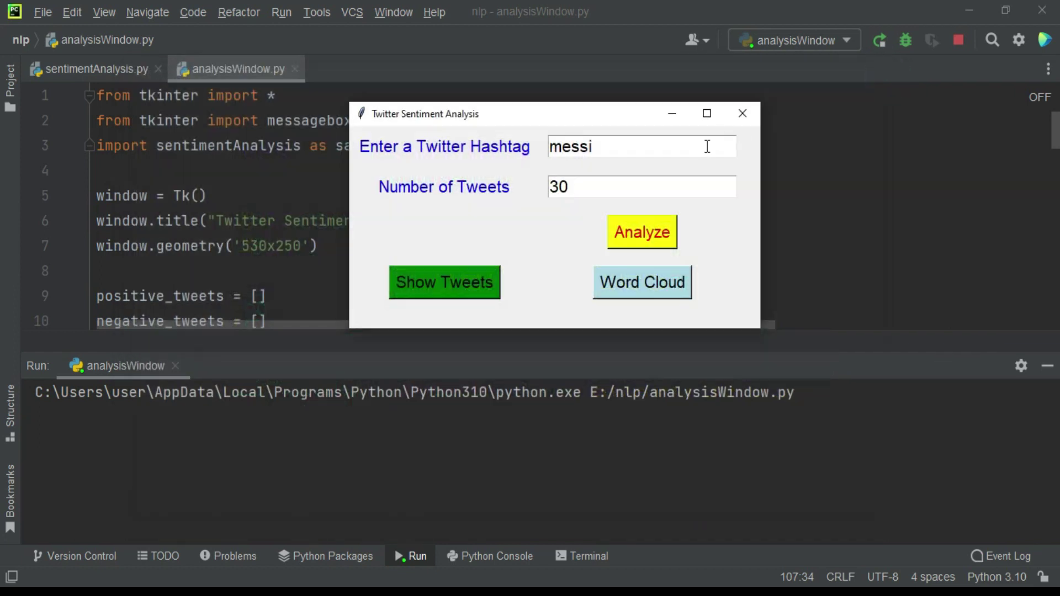